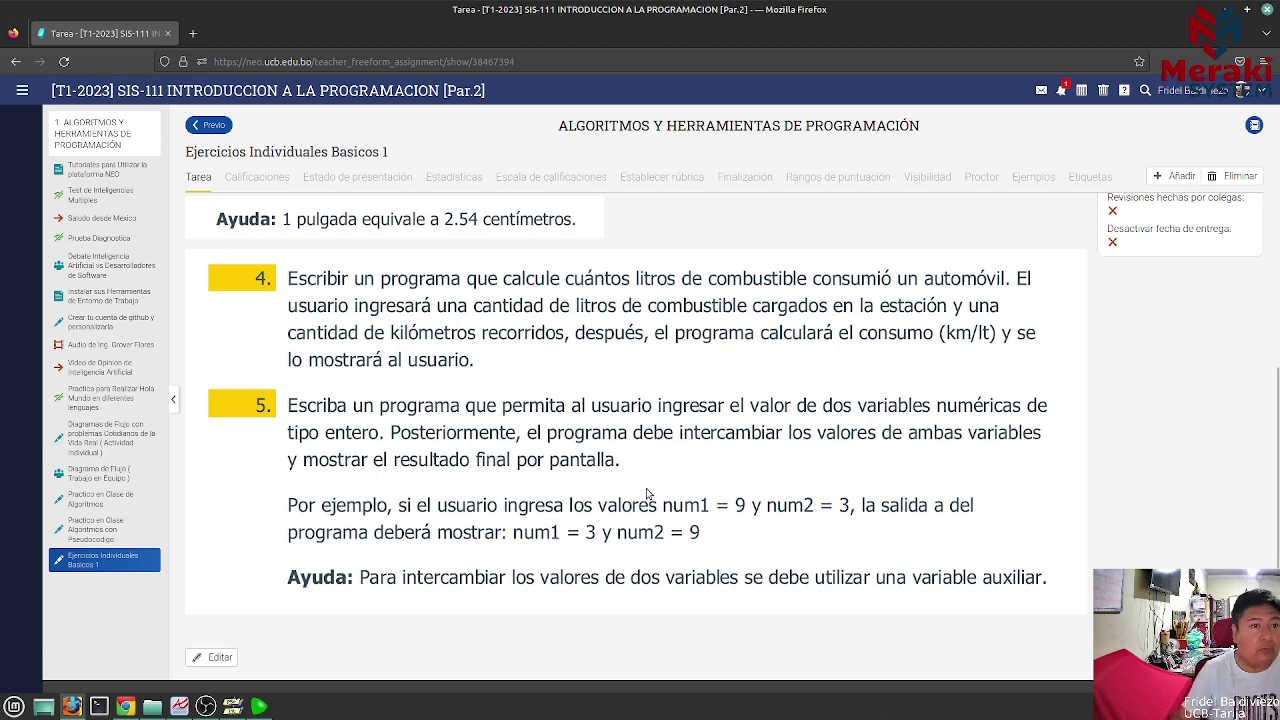
- Switch to the blank draw.io diagram and add an ellipse labelled "INICIO" at the top centre of the page
mouse_move(124, 714)
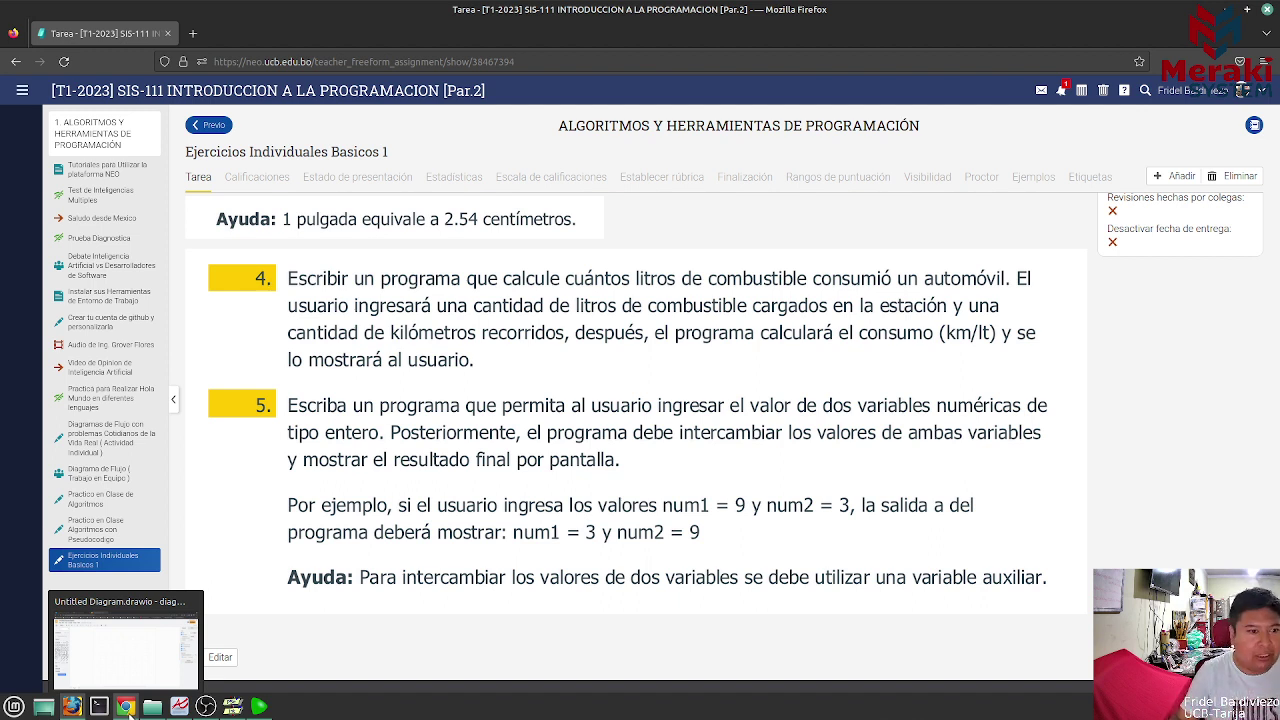
click(129, 713)
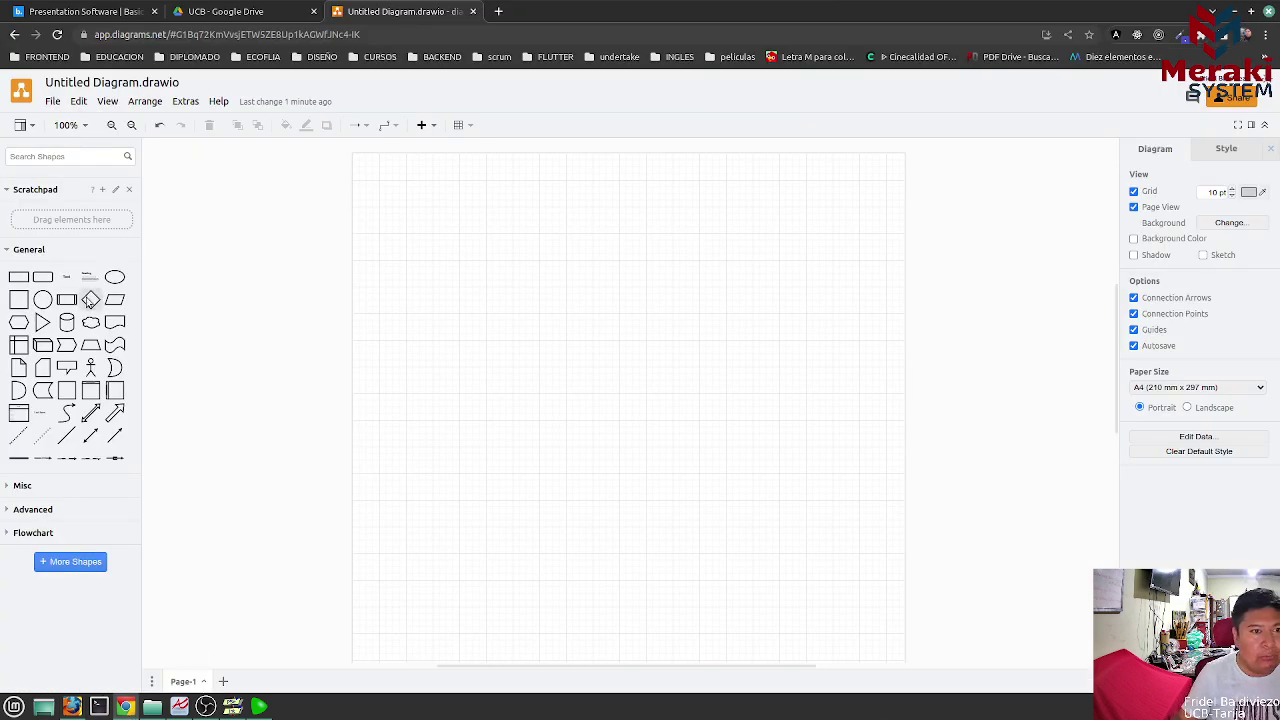
drag(110, 286, 586, 173)
double_click(632, 204)
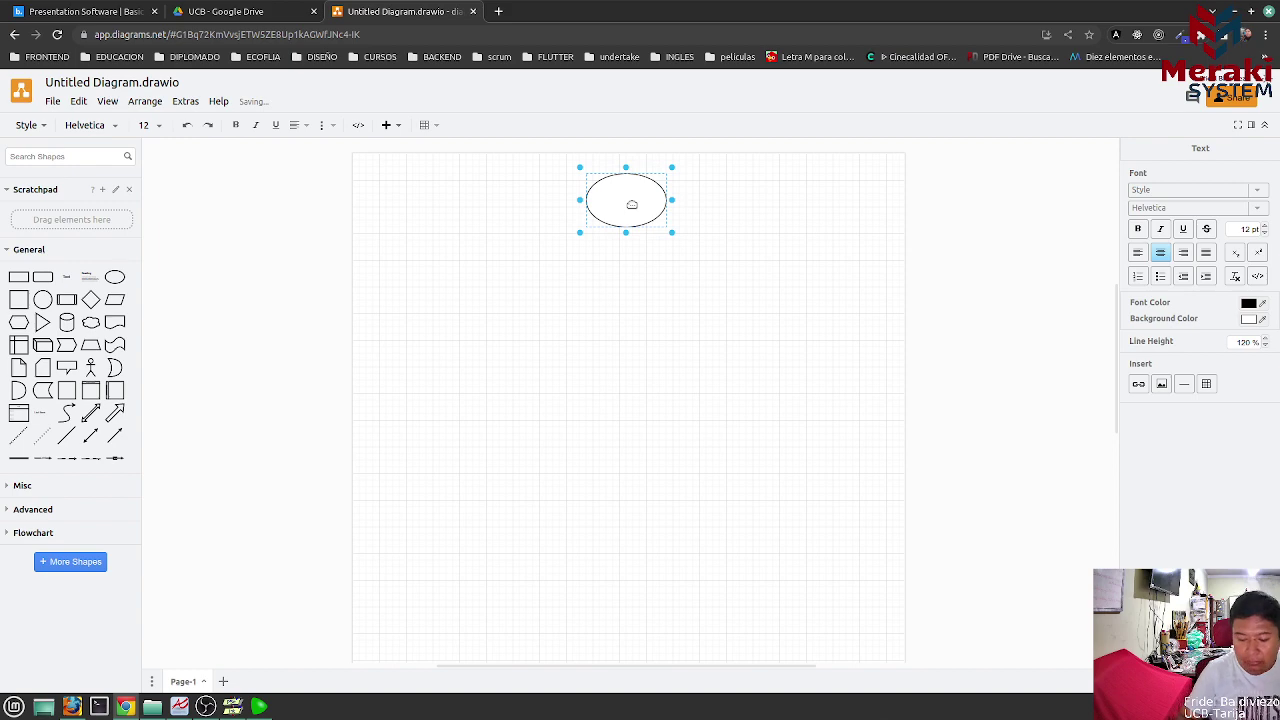
text(INICIO)
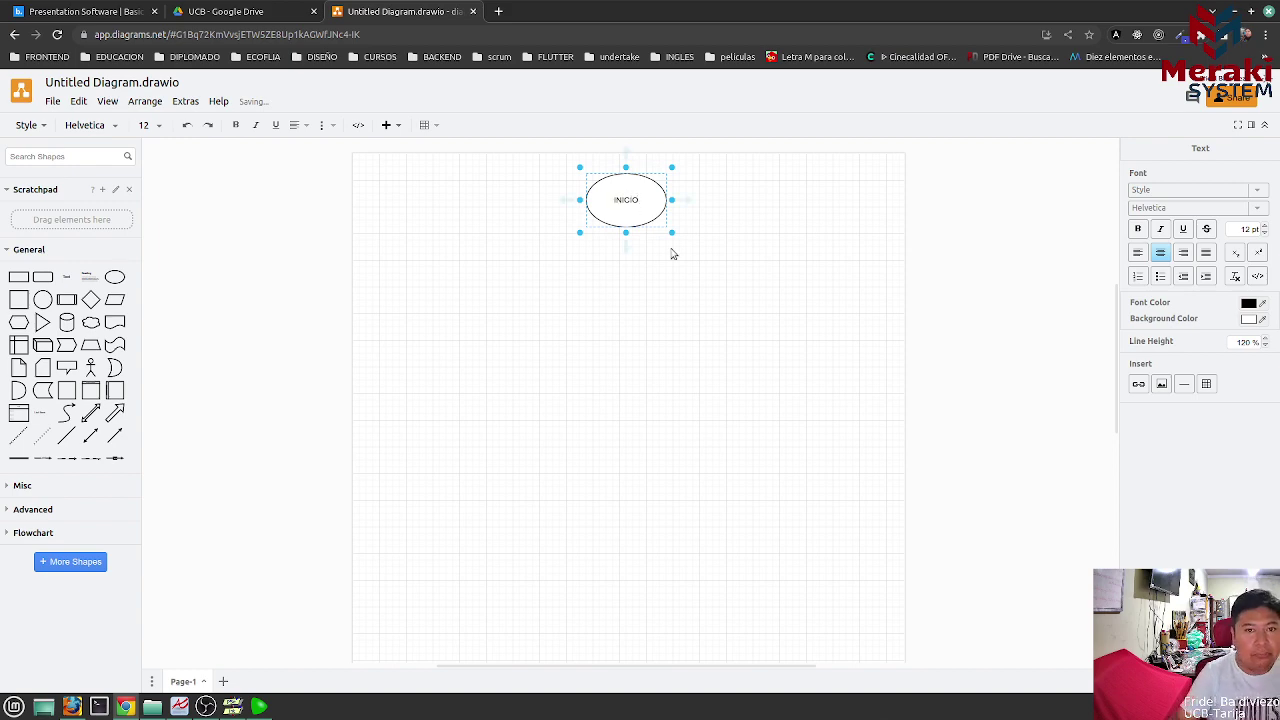
click(645, 309)
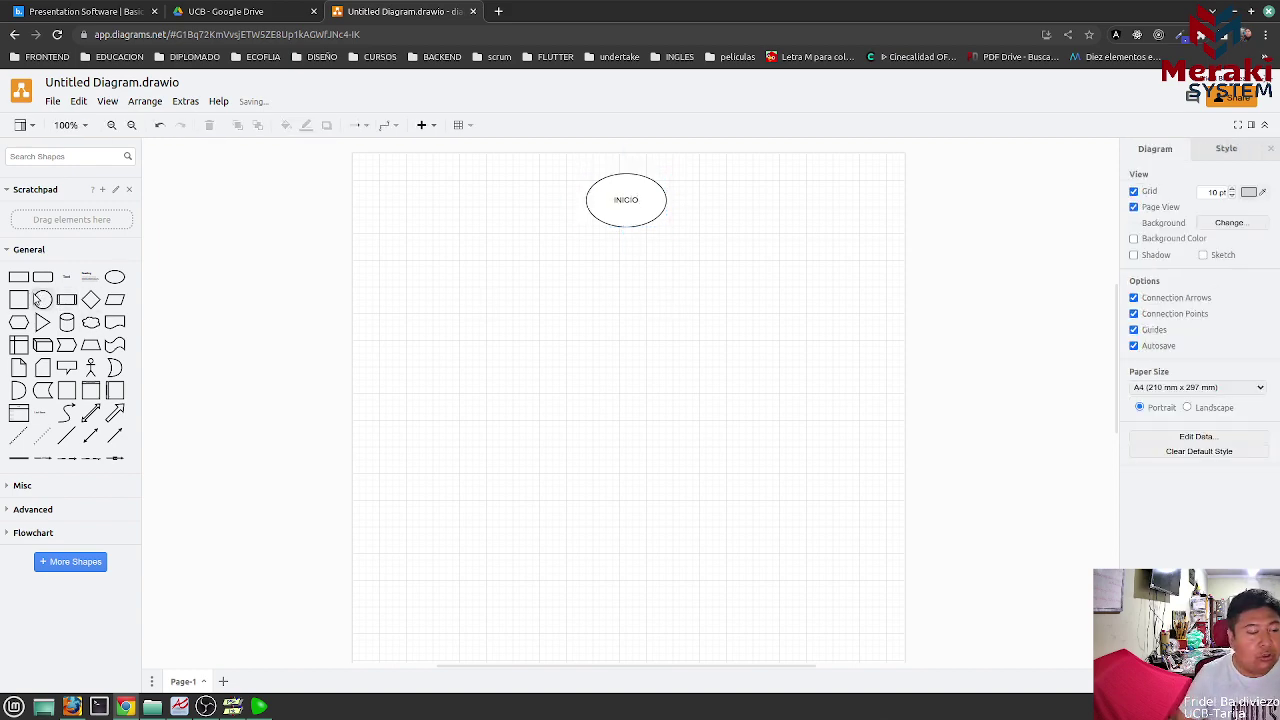
- Add a parallelogram directly below the INICIO ellipse and label it "VARIABLE1, VARIABLE 2"
drag(115, 305, 580, 241)
double_click(633, 260)
text(V)
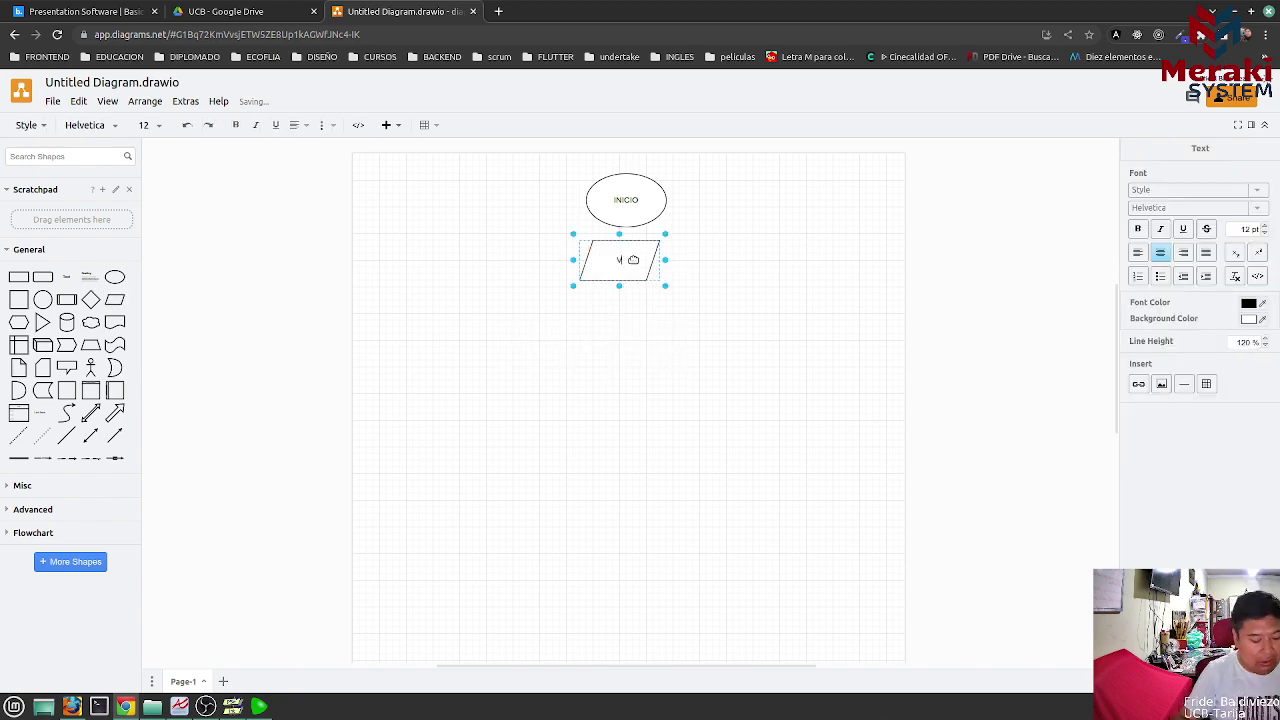
text(ARIABLE)
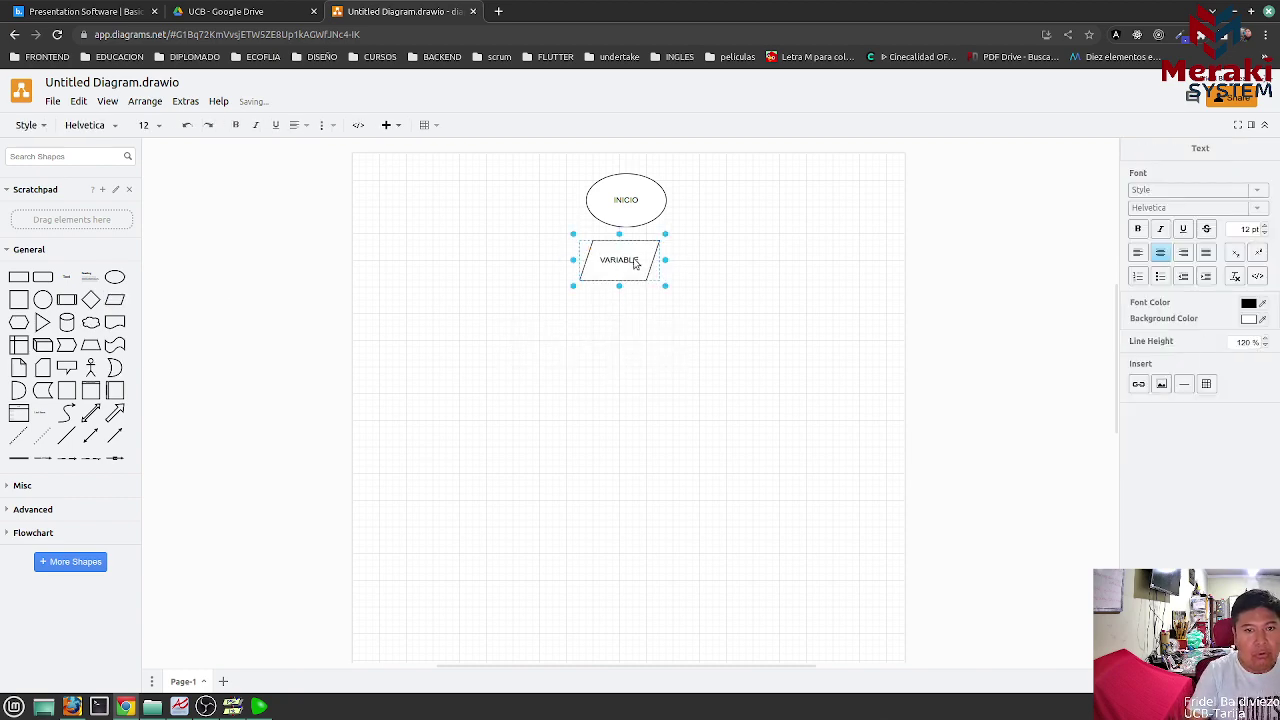
text(1, VARIABLE2)
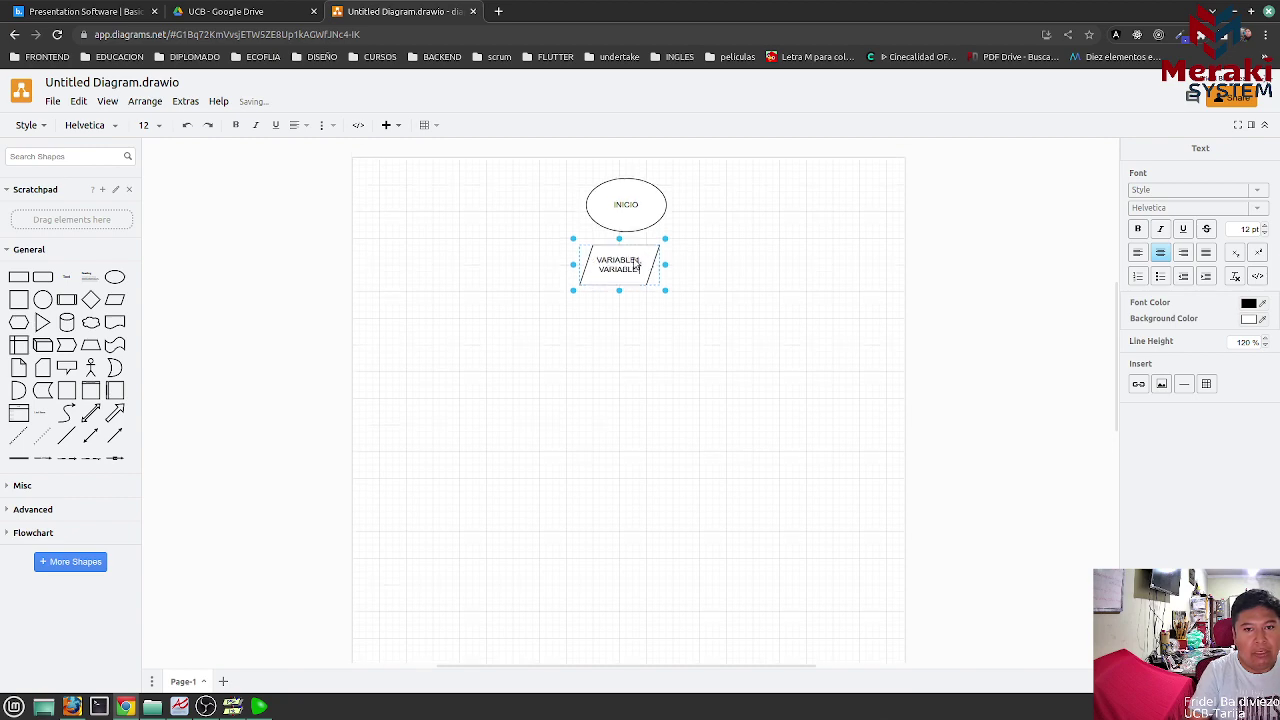
text(2)
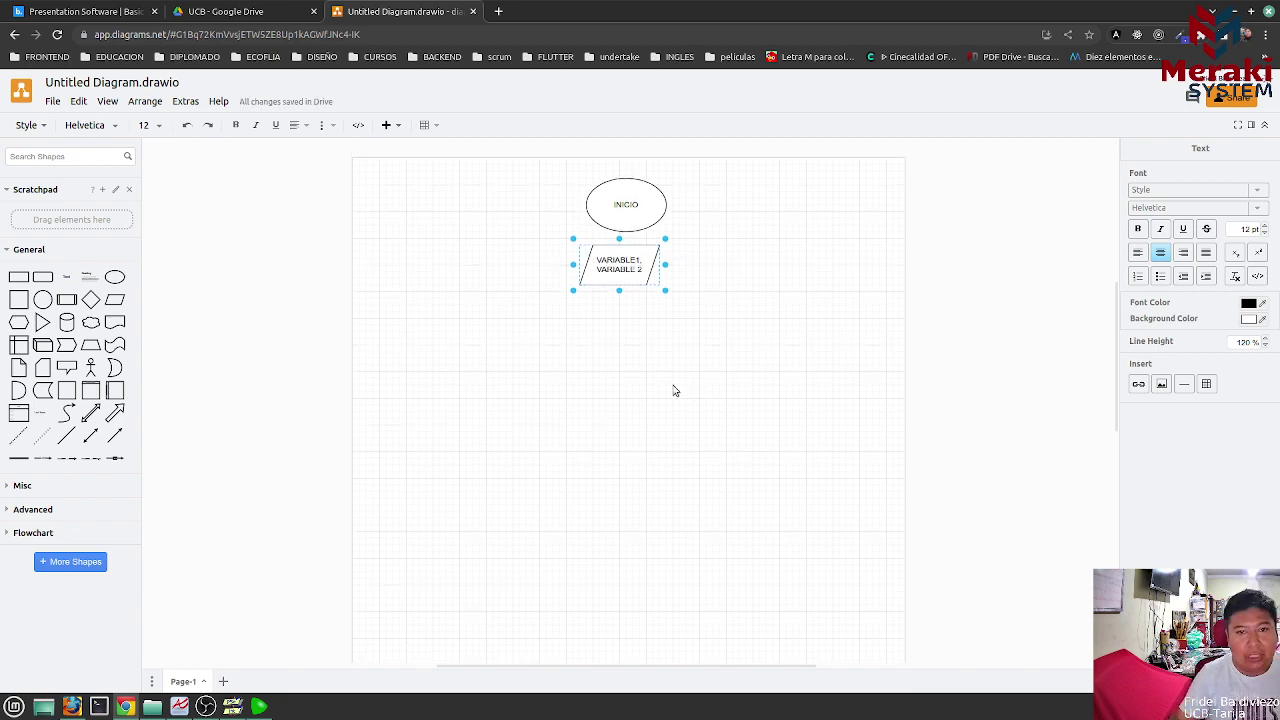
click(674, 390)
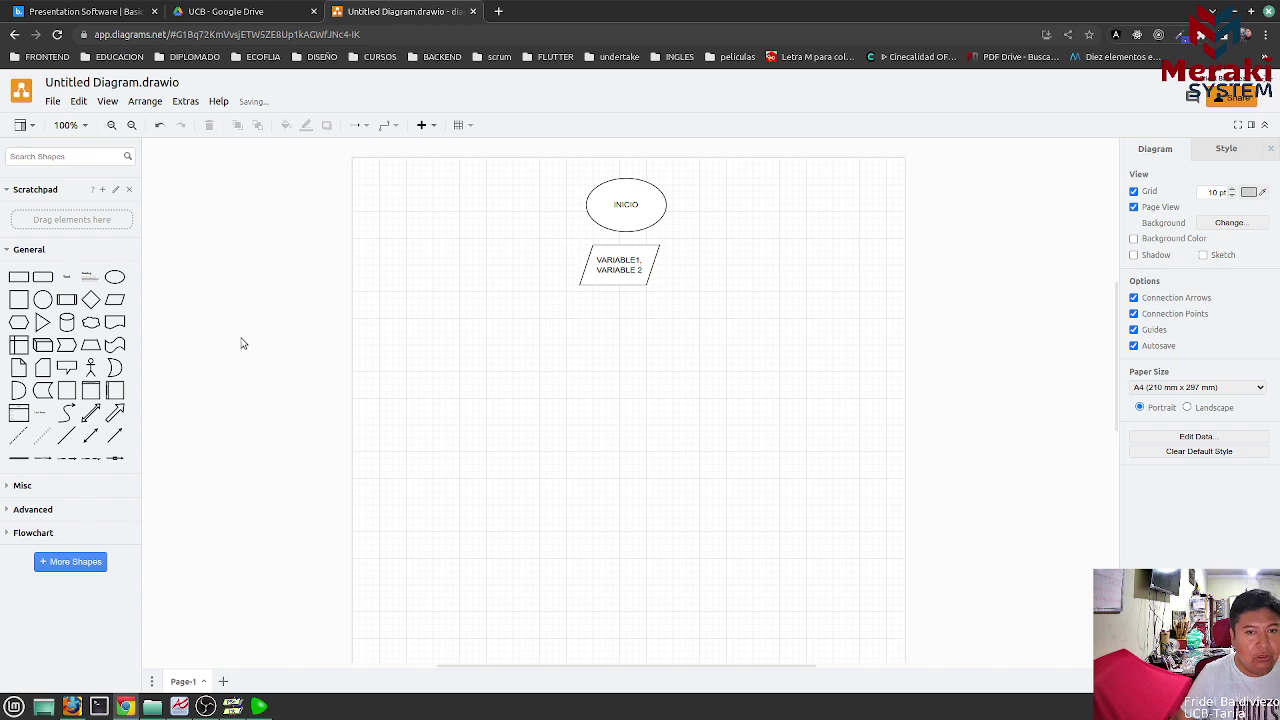
- Add a text note beside the flowchart reading "VARIABLE 1= 4" and "VARIABLE 2= 5", widened so each assignment fits on one line
drag(66, 277, 786, 186)
double_click(804, 193)
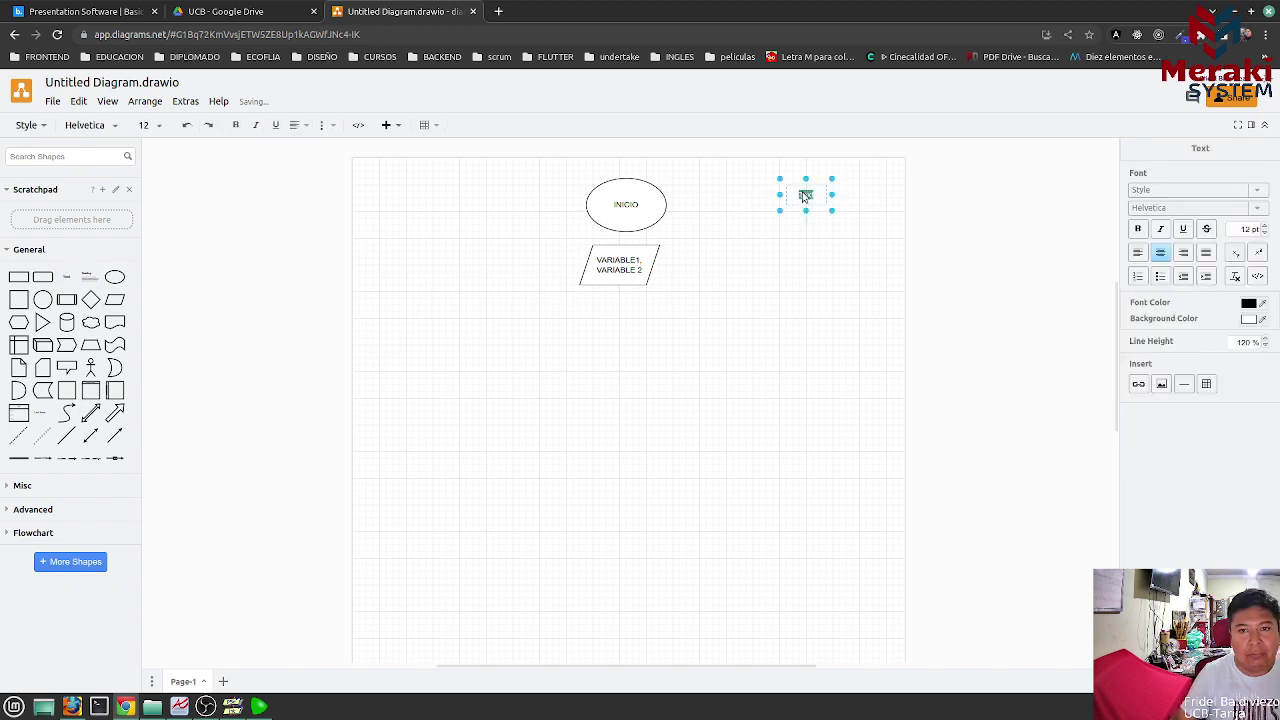
key(BackSpace)
text(VARIABLE)
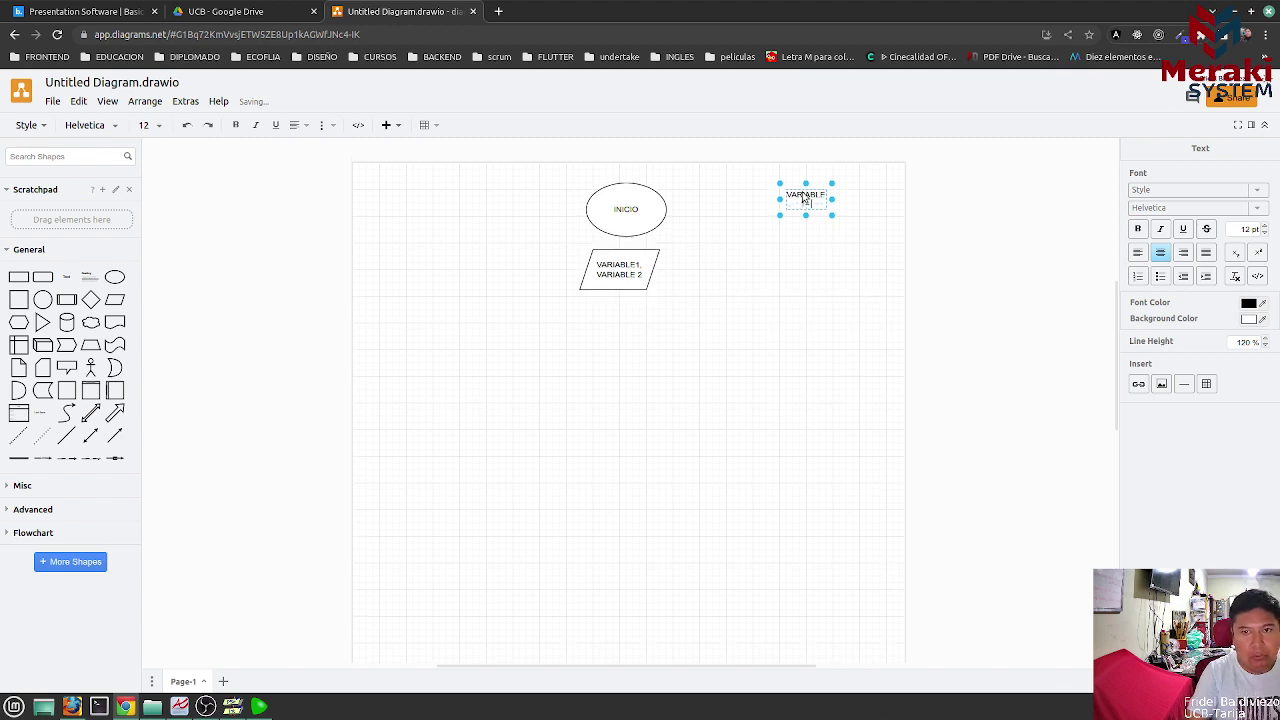
text(1,)
text( VARIABLE 2=5)
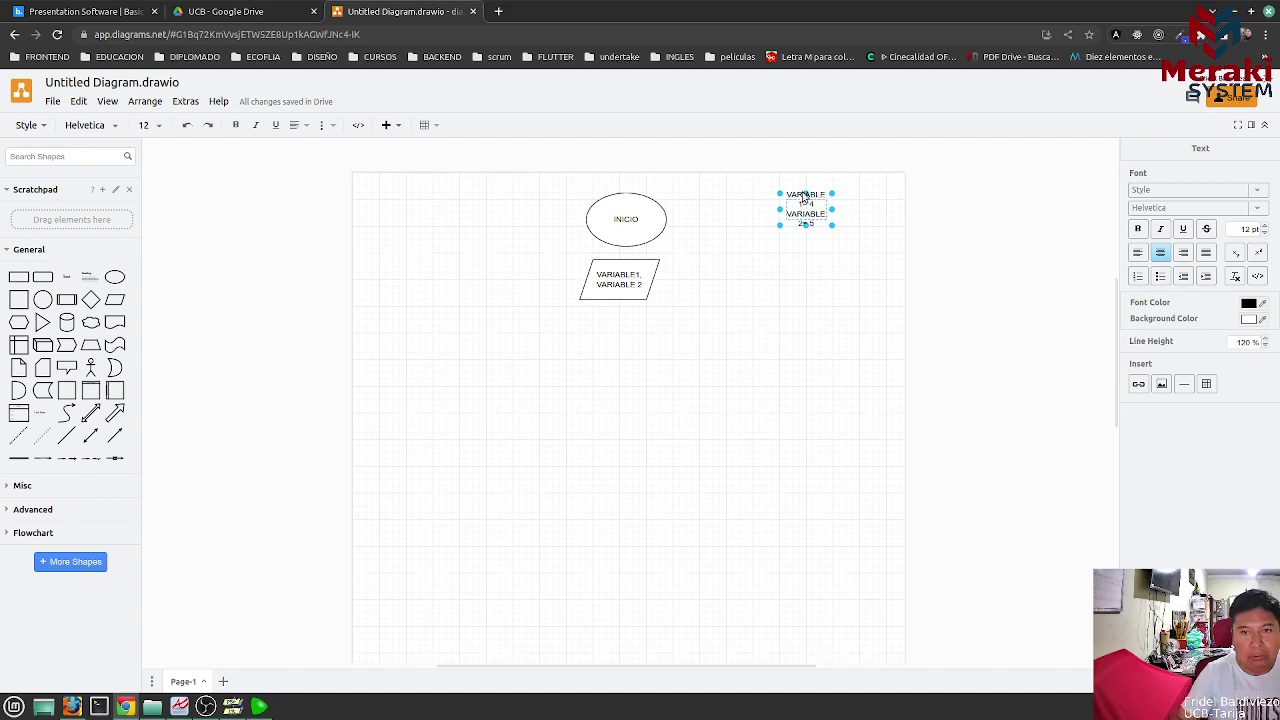
drag(832, 209, 903, 209)
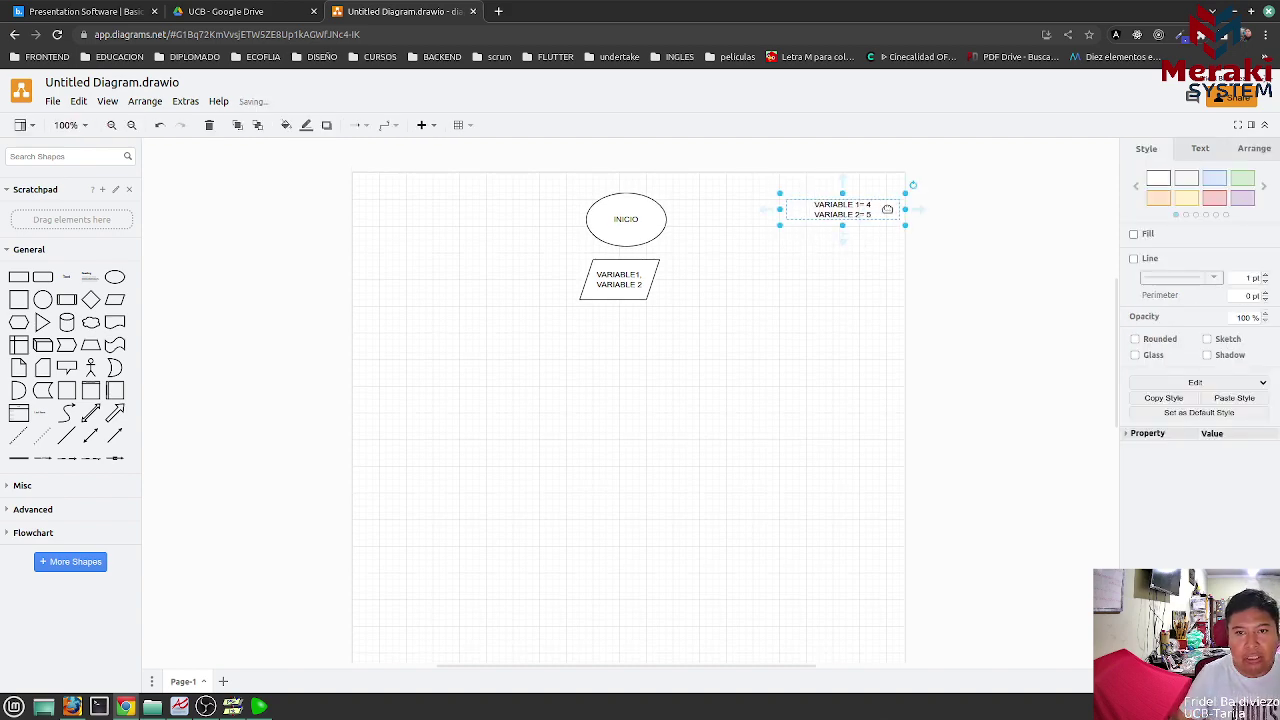
- Append the swapped values "VARIABLE 1=5" and "VARIABLE 2=4" as two new lines in the text note
double_click(872, 207)
click(870, 216)
double_click(870, 218)
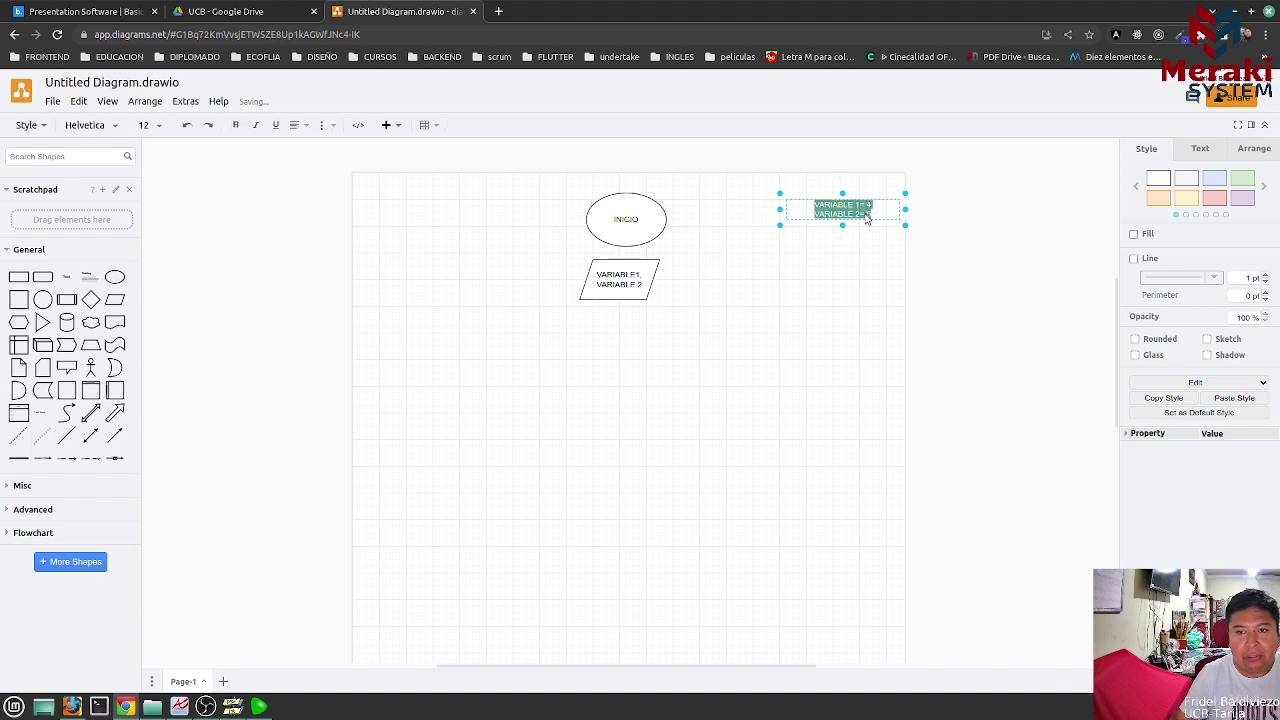
click(870, 217)
key(Return)
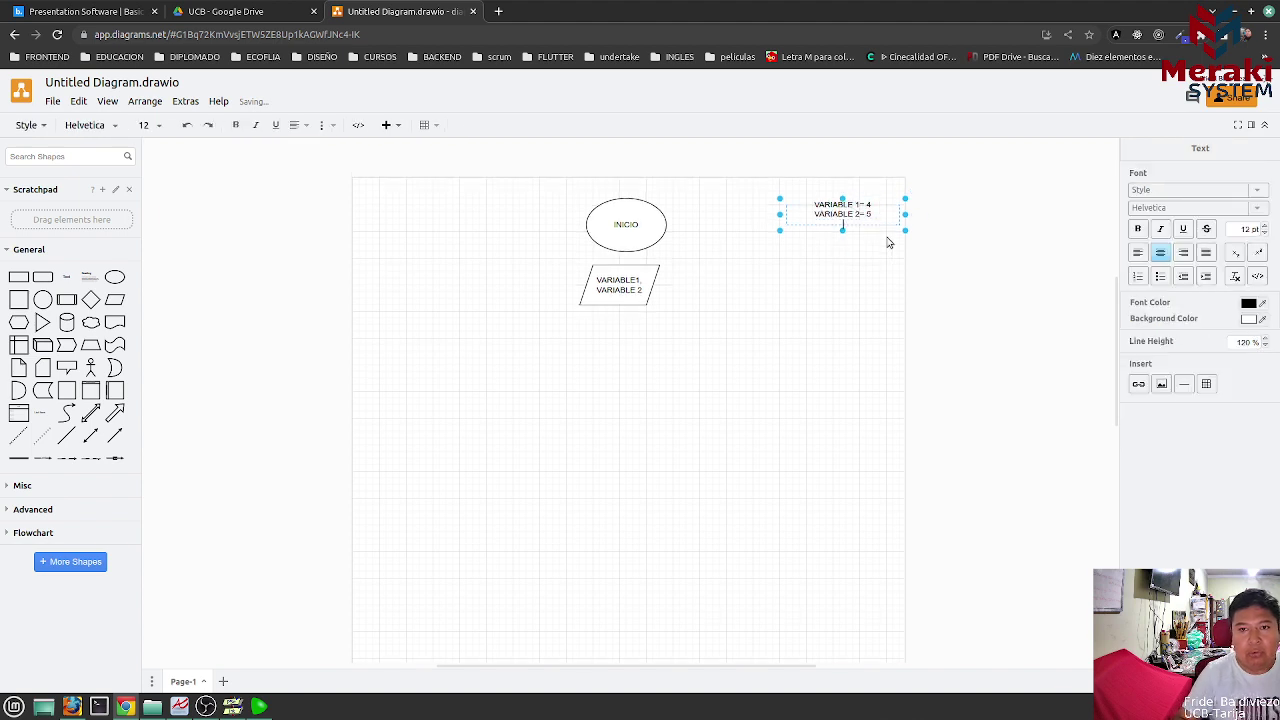
text(VARIABLE)
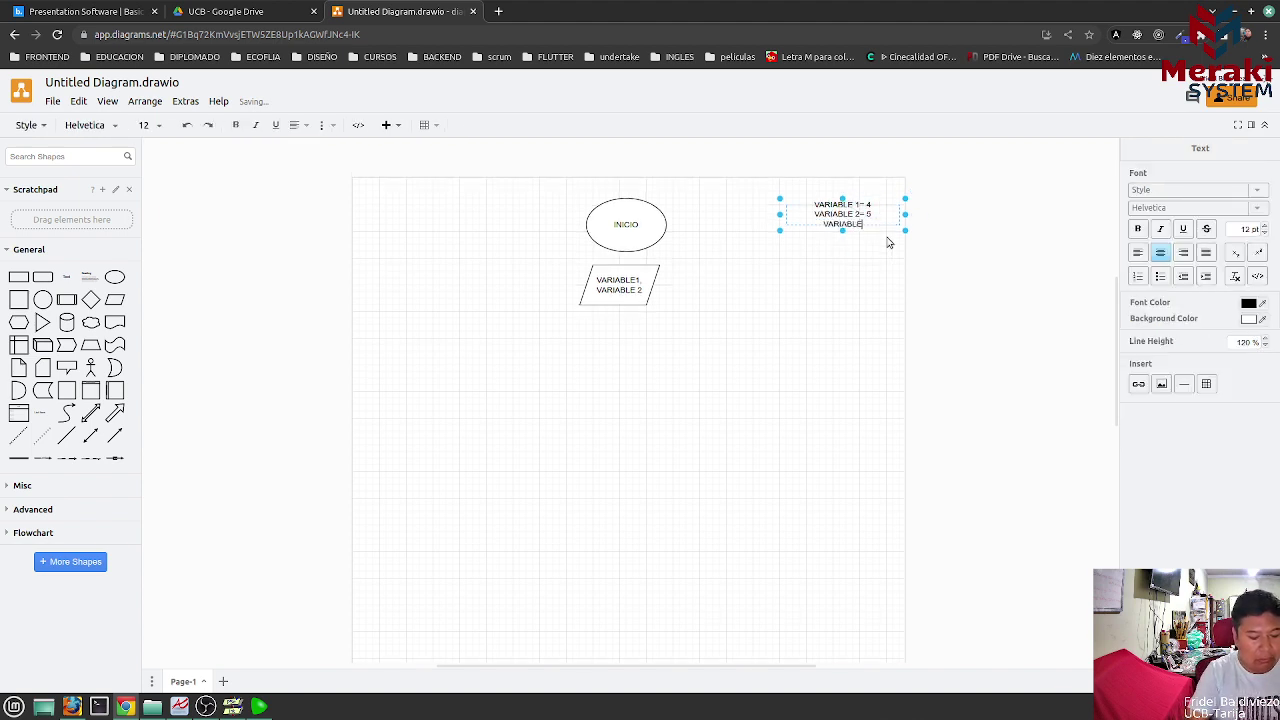
text( 1=)
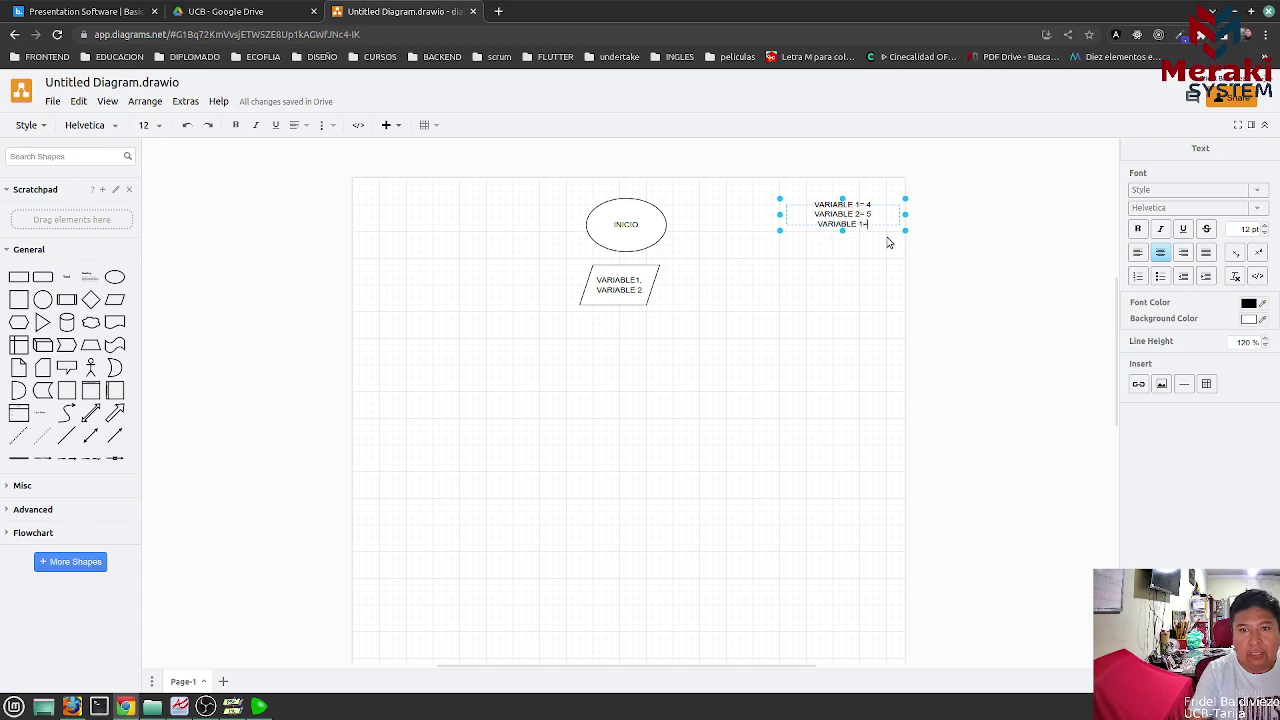
text(5 )
text(VAR)
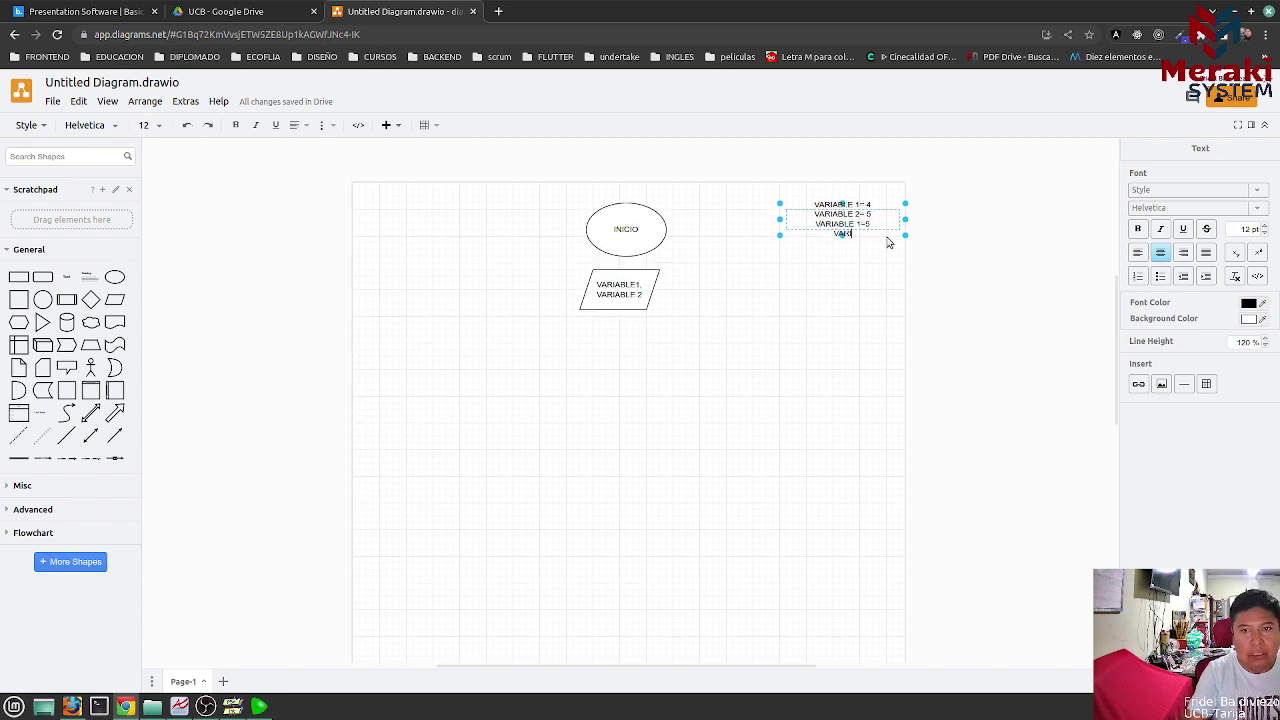
text(IABLE 2)
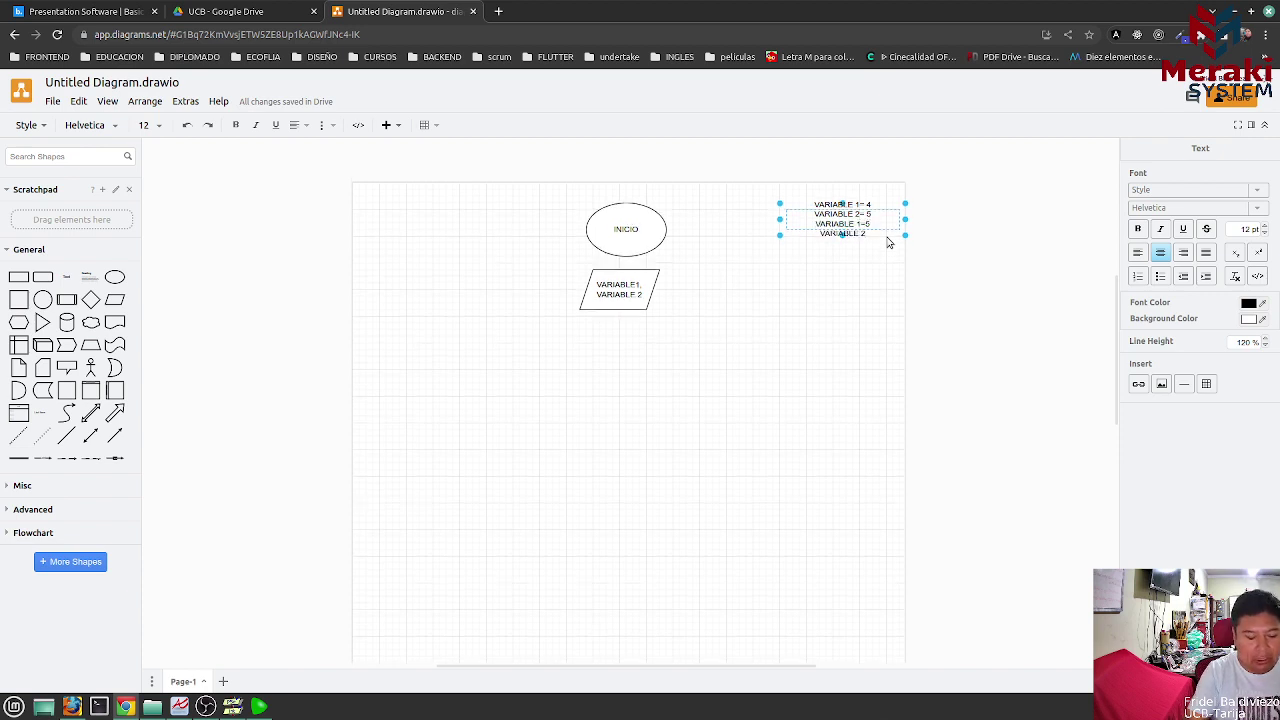
text(=4)
click(870, 274)
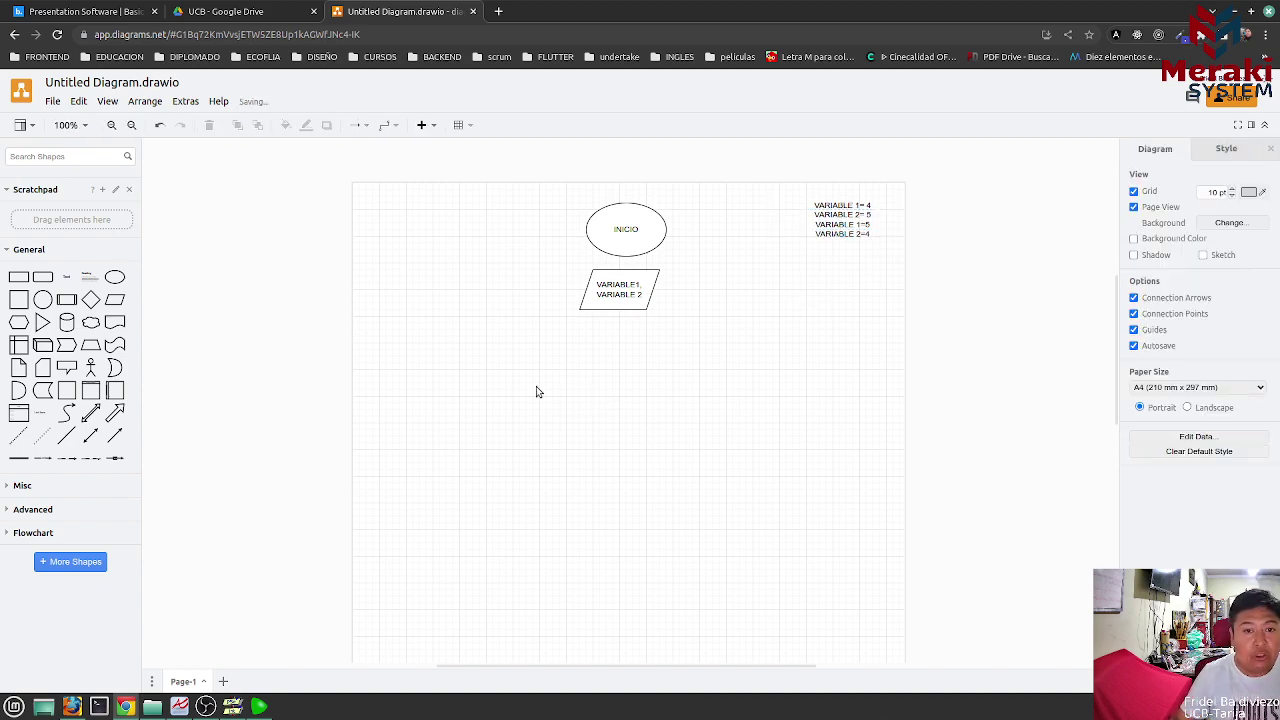
- Add a rectangle labelled "VARIABLEAUXILIAR" below the parallelogram, leaving a small gap between the two shapes
drag(18, 277, 582, 318)
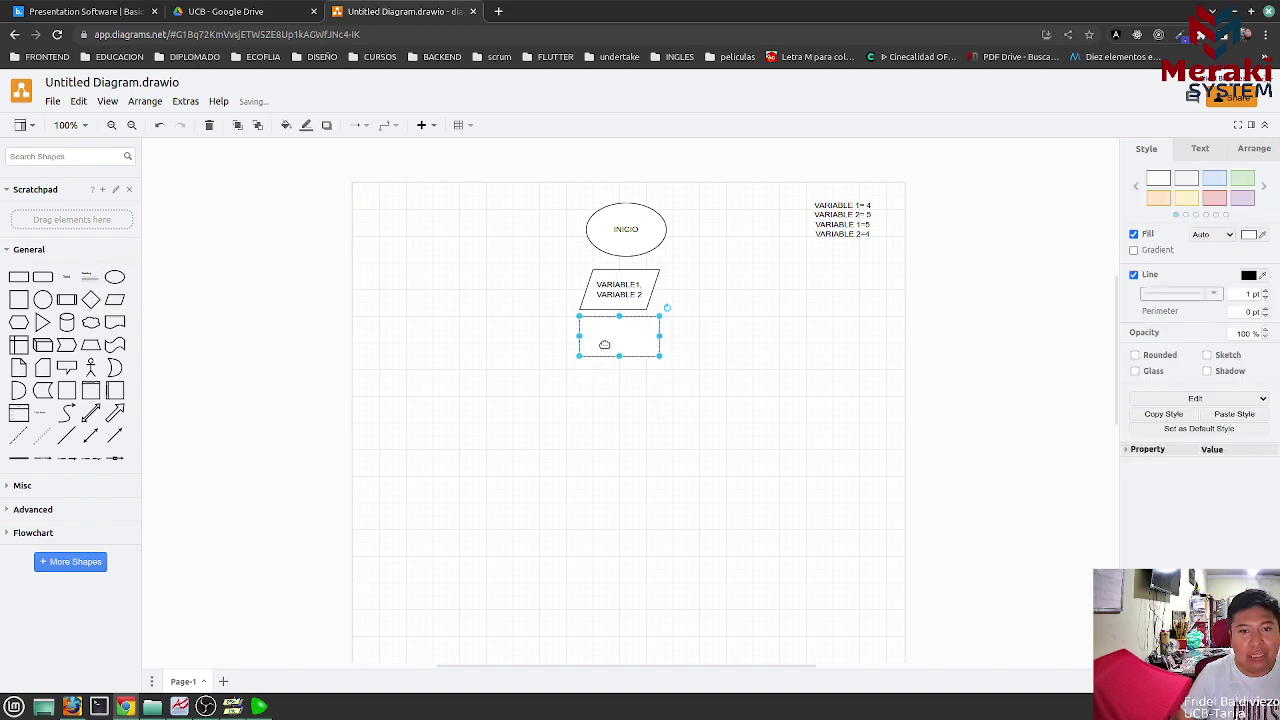
double_click(604, 344)
text(VARIABLE)
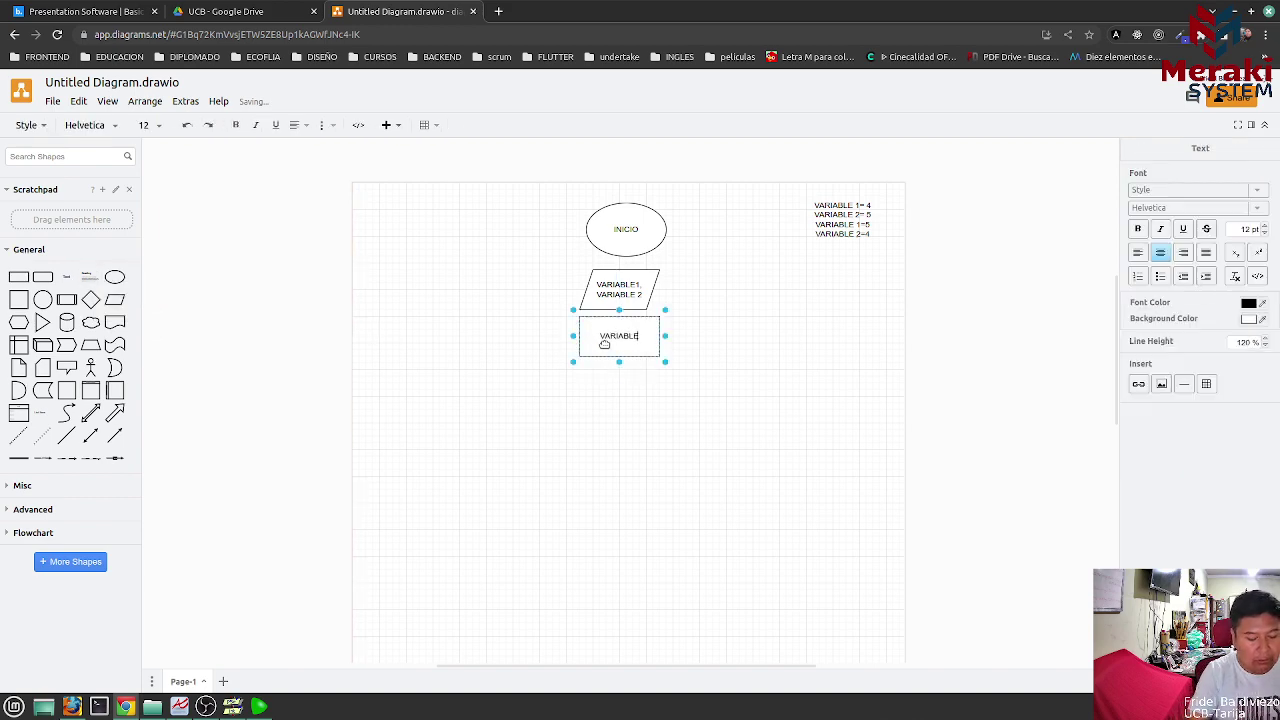
text(AUXILIAR)
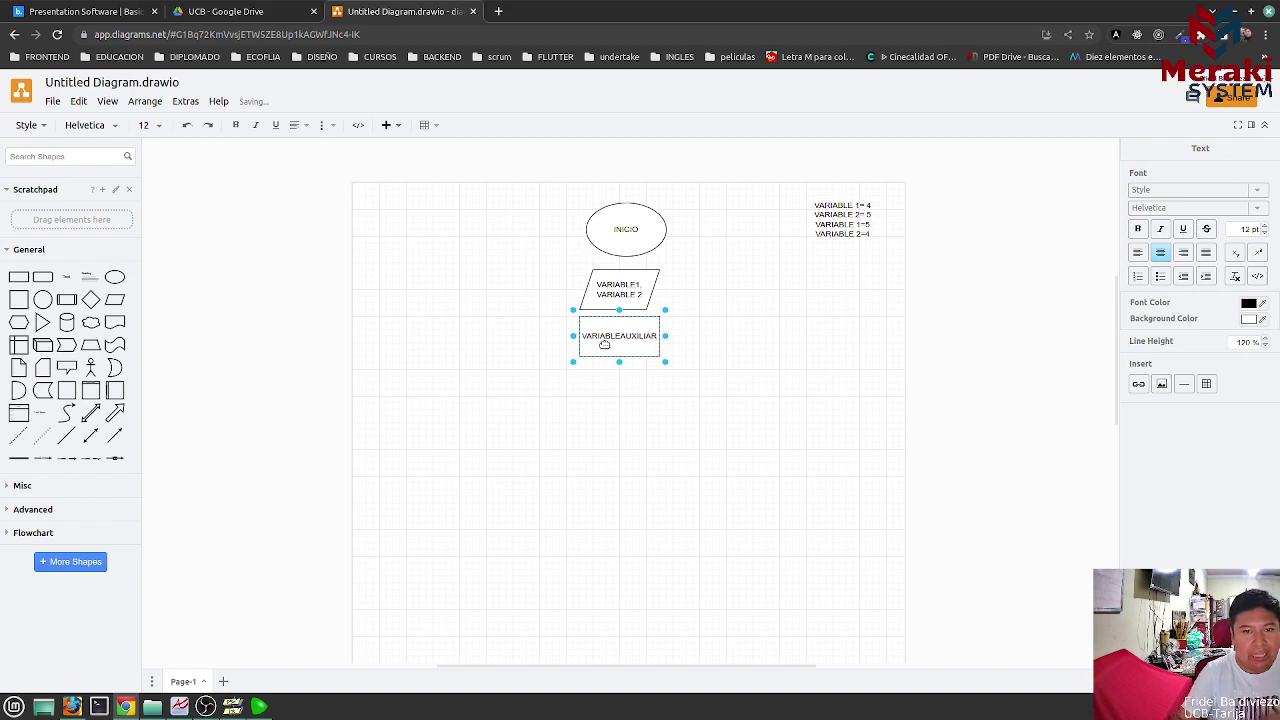
click(611, 414)
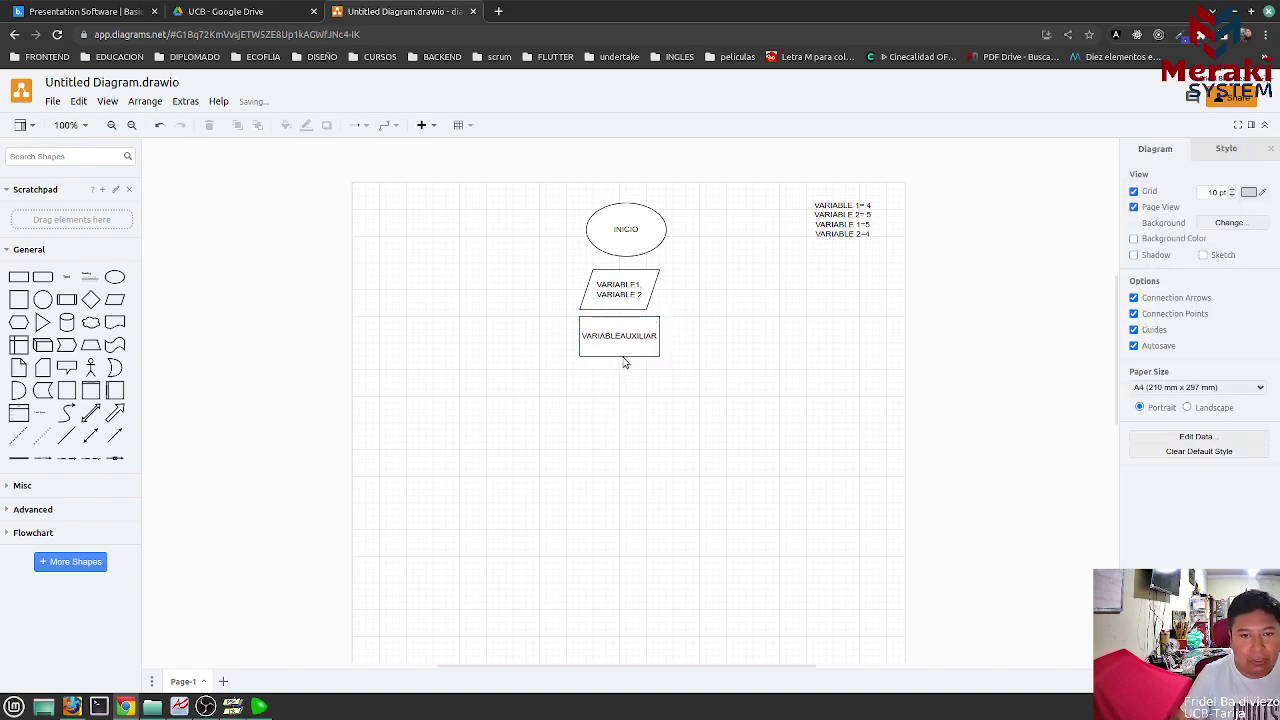
click(617, 323)
drag(617, 323, 622, 334)
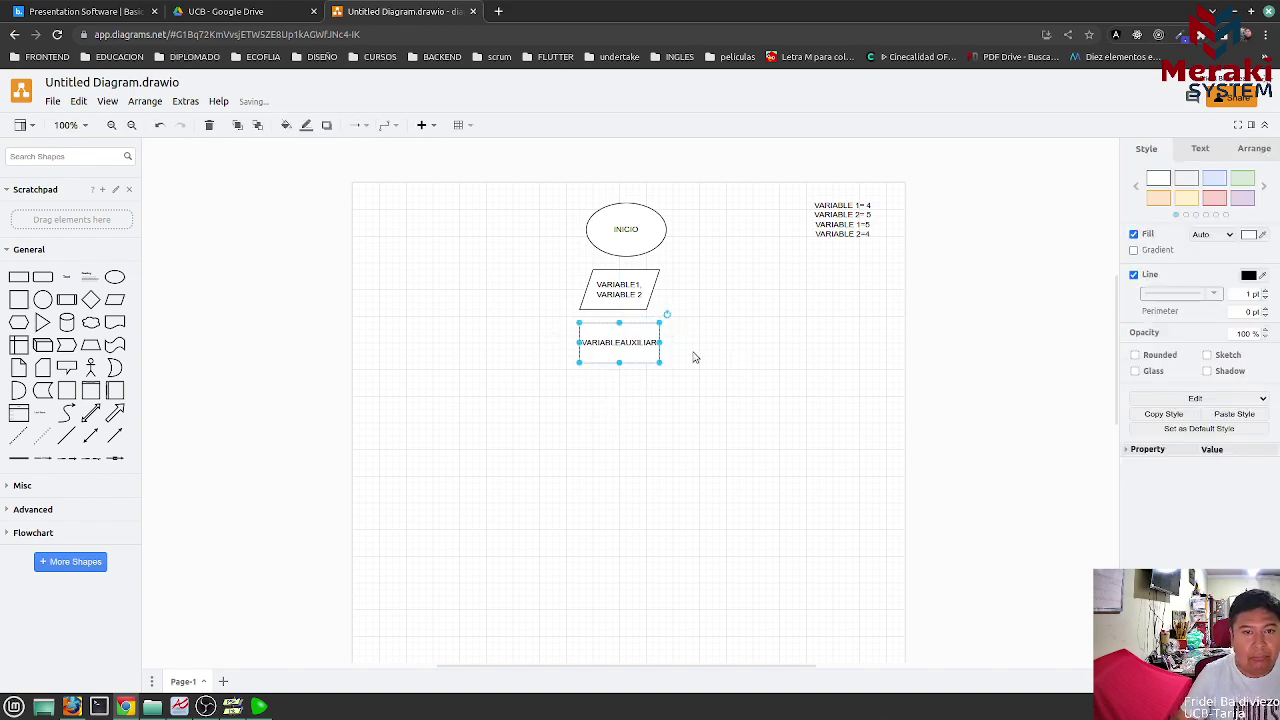
- Add a second rectangle below the VARIABLEAUXILIAR box and label it "VARIABLEAUXILIAR=VARIABLE1"
drag(18, 278, 586, 386)
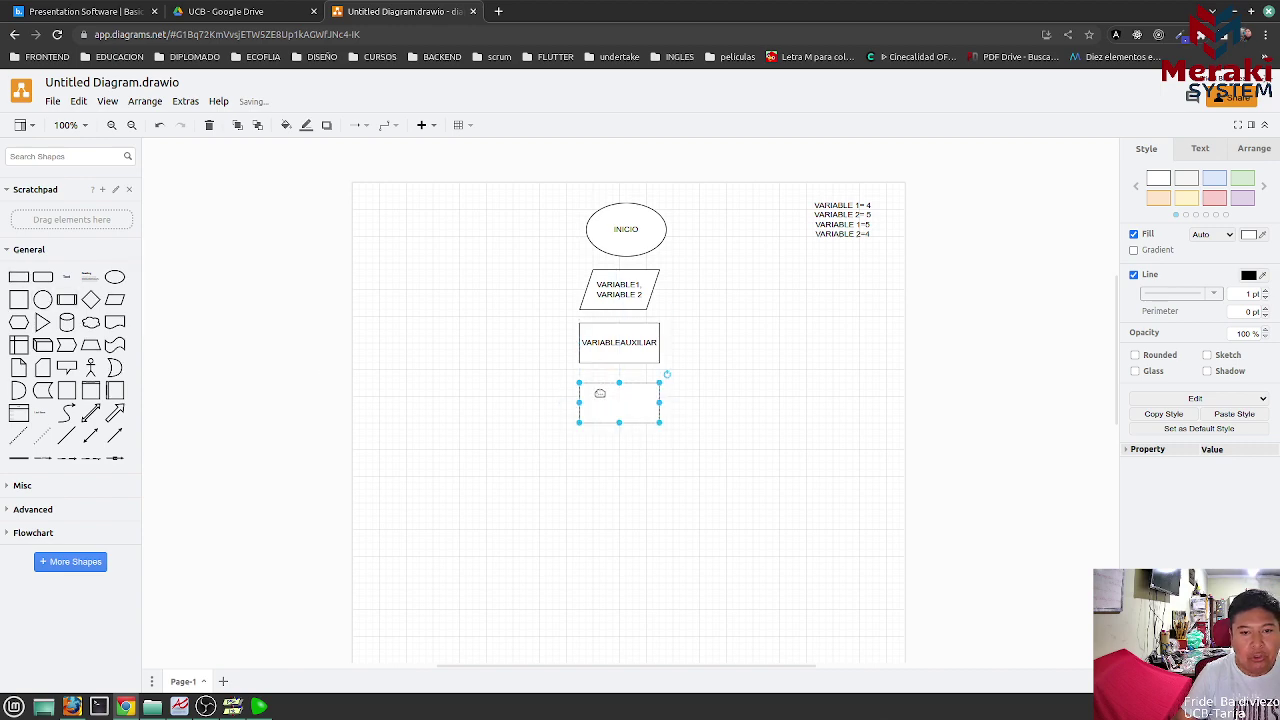
key(F2)
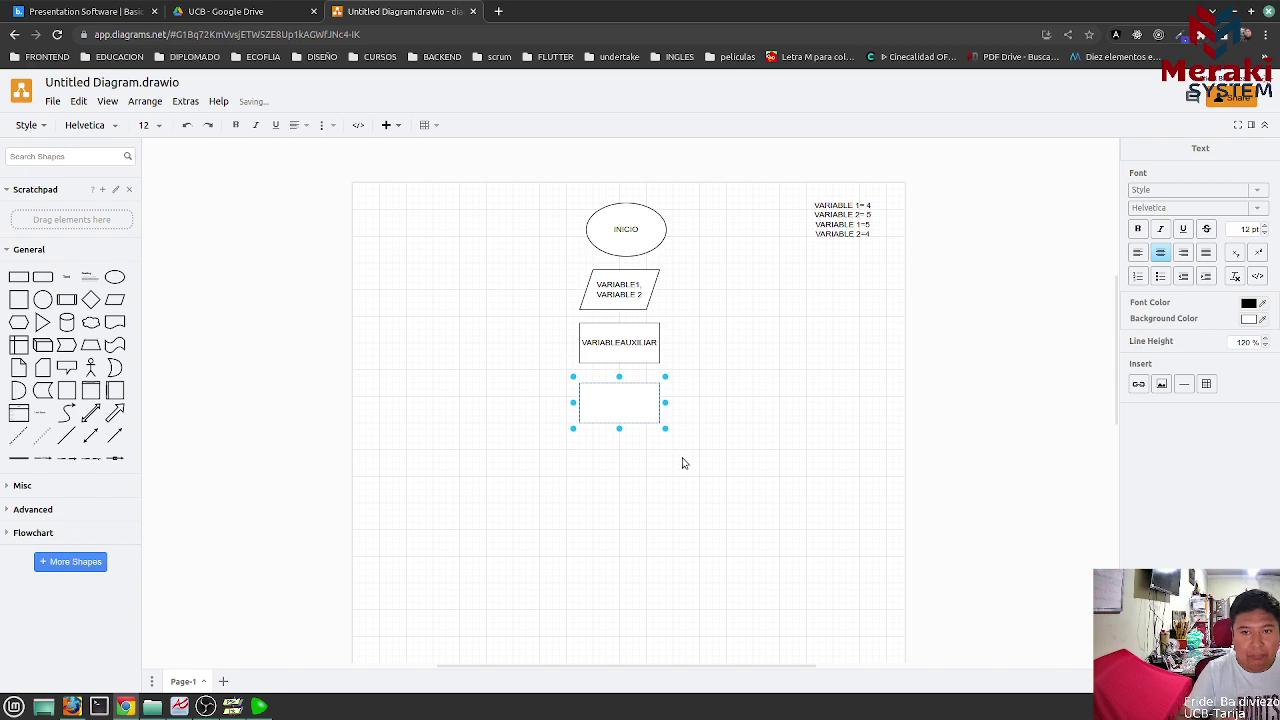
text(VARIABLE)
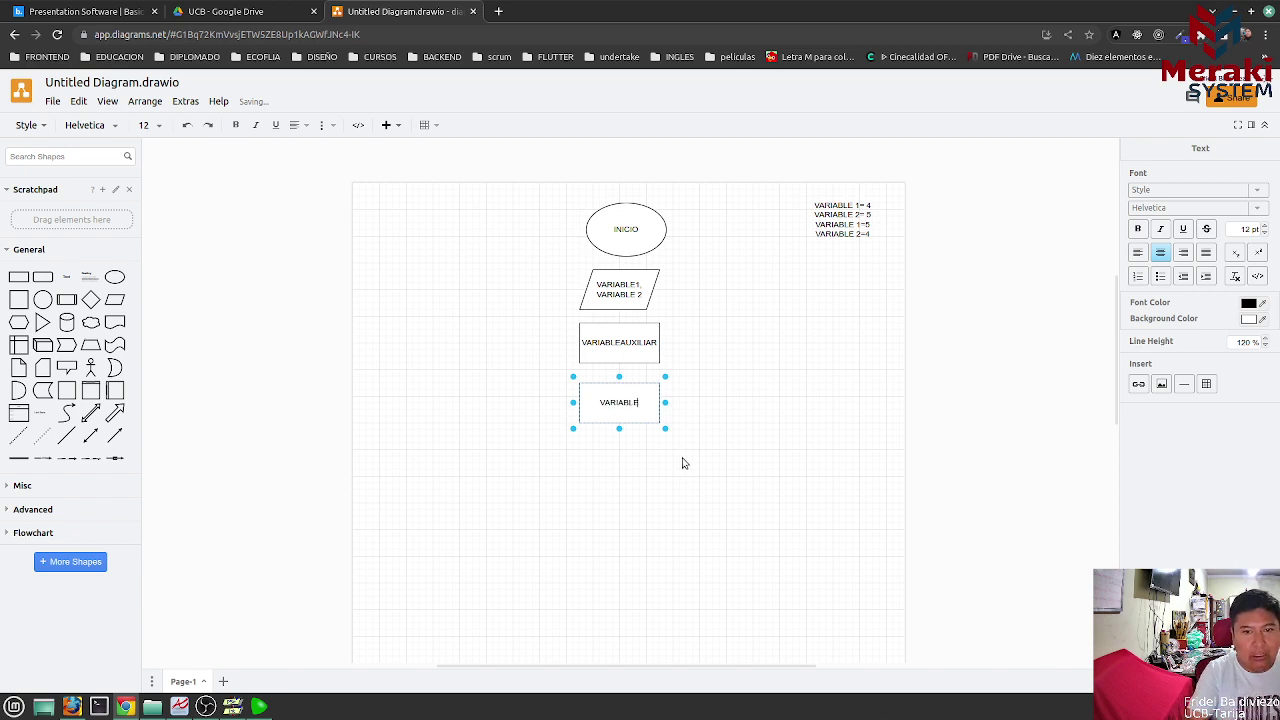
text(AUXILIAR=VARIABLE1)
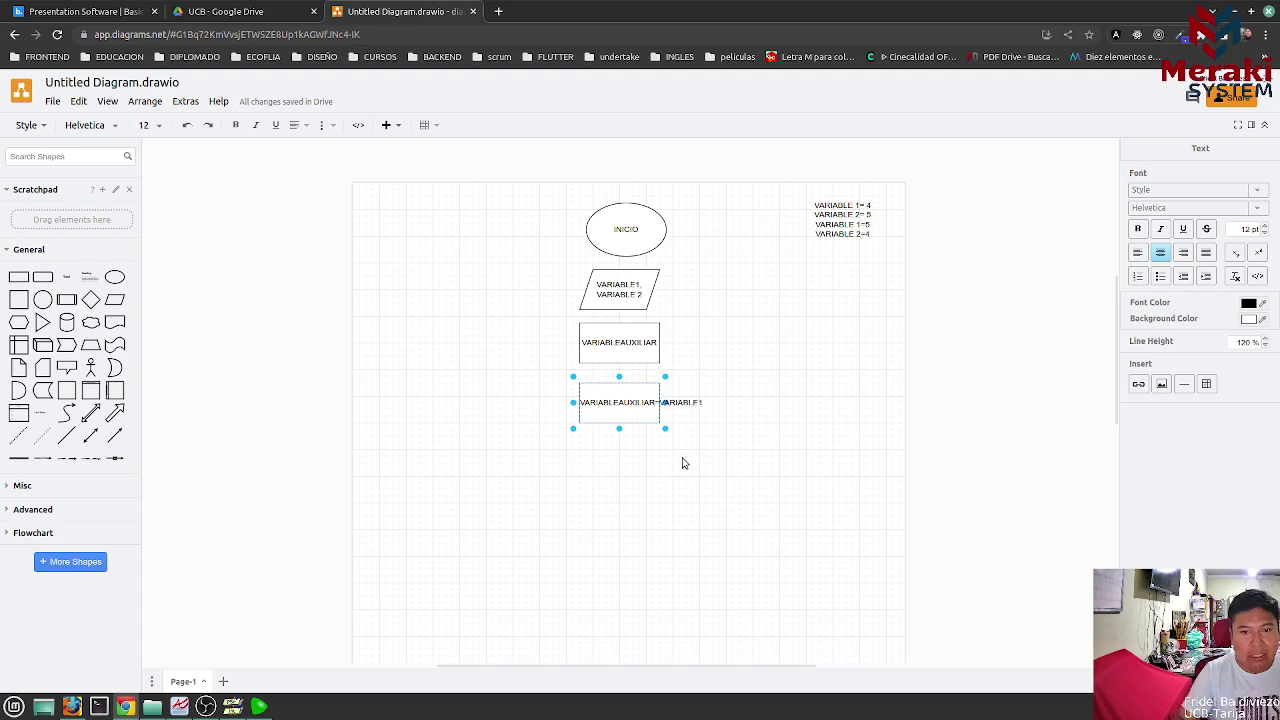
click(684, 464)
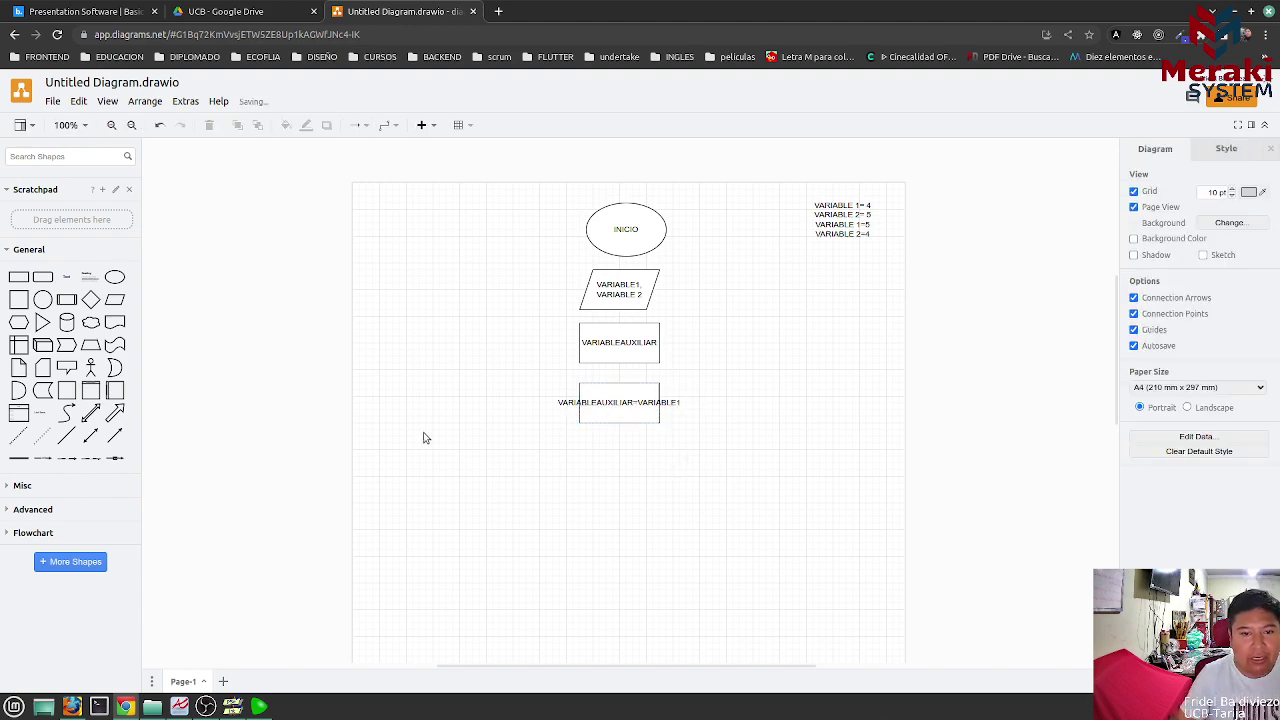
- Add a second text note reading "VARIABLEAUXILIAR=4" below the note with the example variable values
drag(64, 282, 839, 278)
double_click(839, 277)
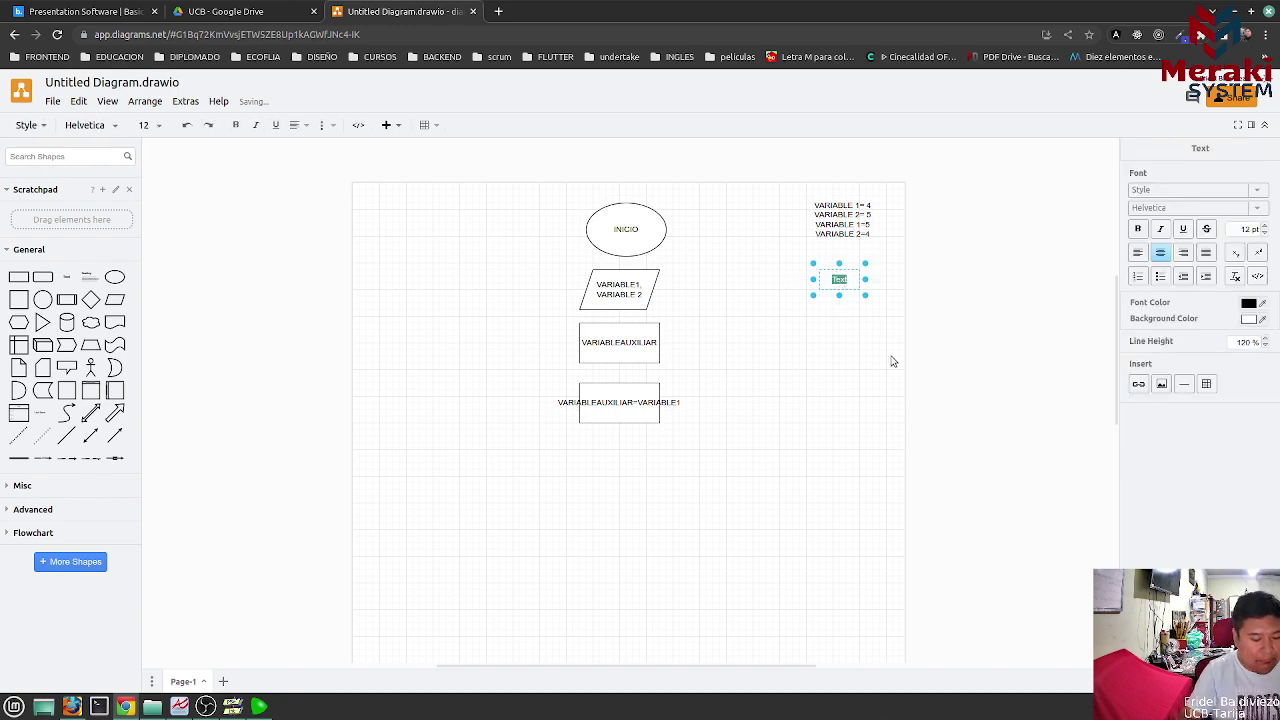
text(VARIABLEA)
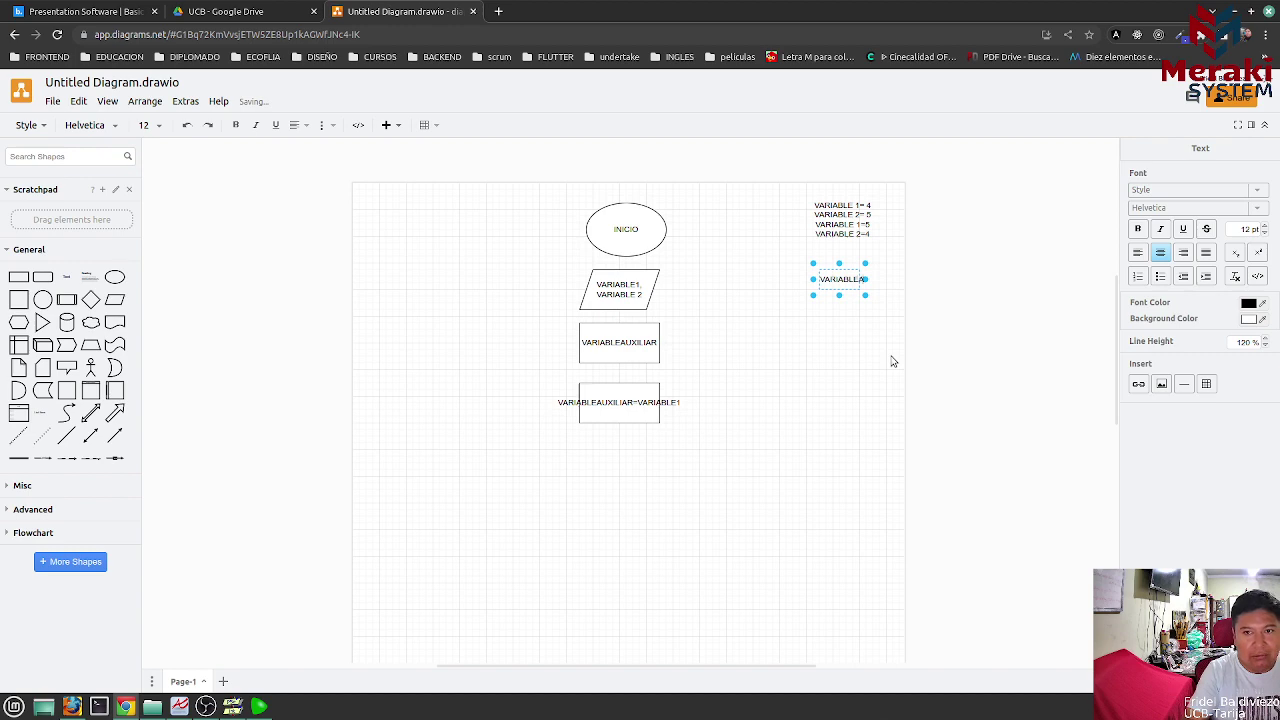
text(UXILIAR=4)
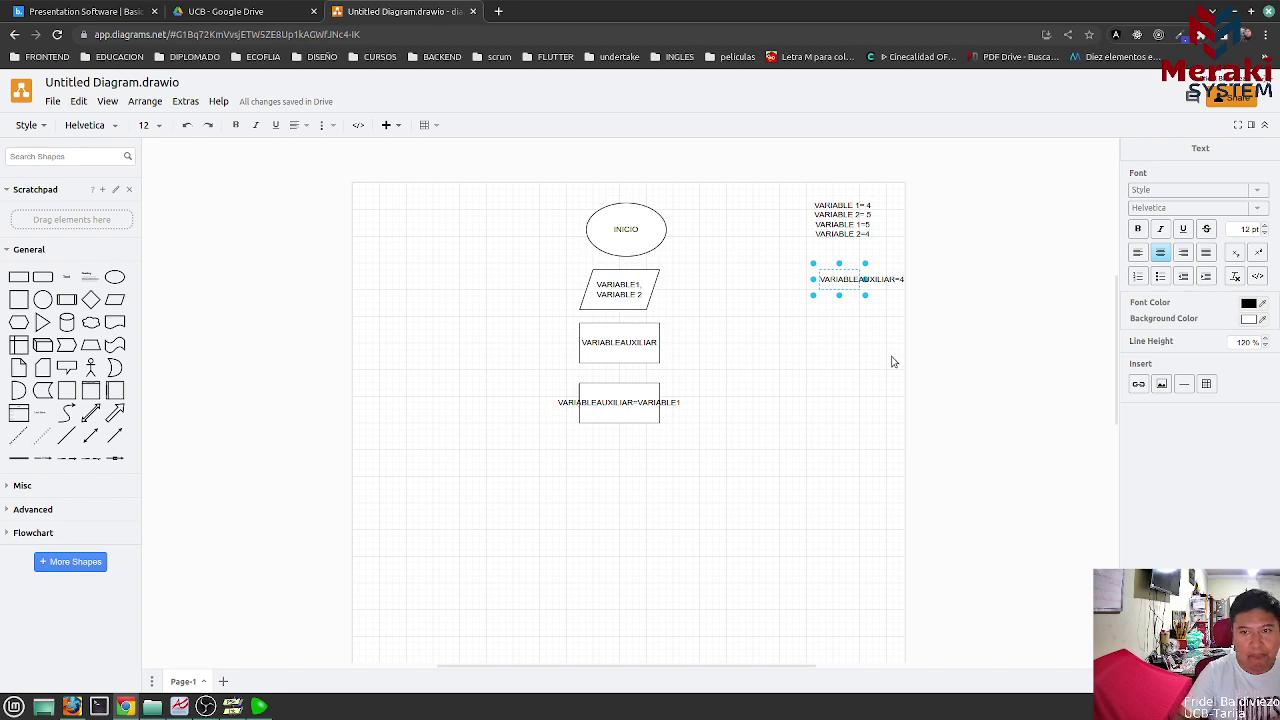
click(860, 312)
click(845, 302)
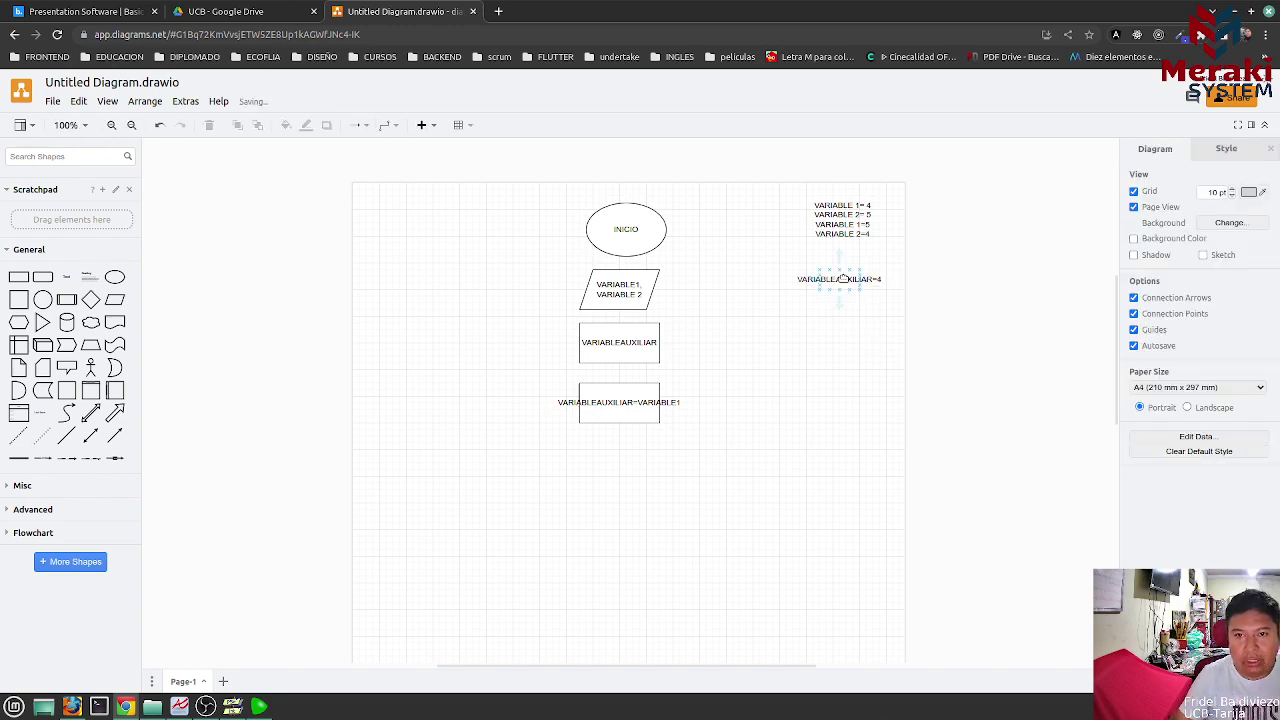
- Widen the VARIABLEAUXILIAR=4 note and prefix its text so it reads "VARIABLE 1= 4 => VARIABLEAUXILIAR=4"
click(844, 279)
drag(865, 279, 966, 278)
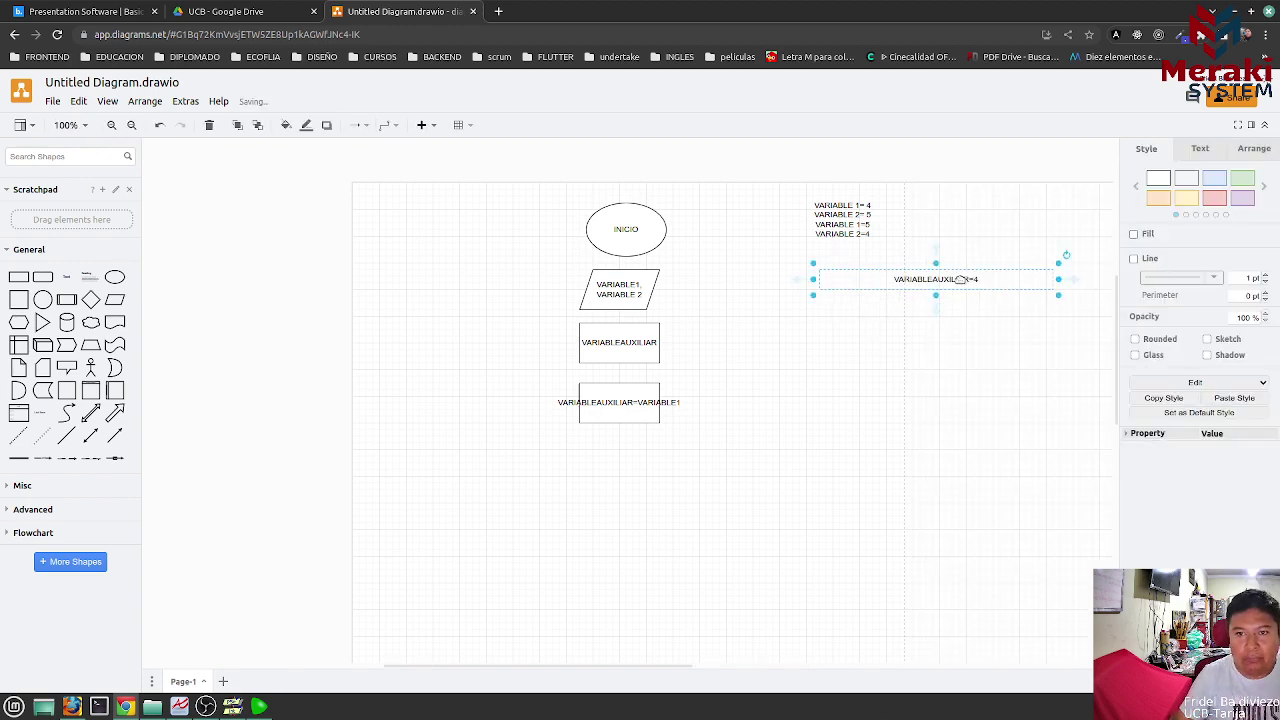
double_click(896, 284)
click(896, 284)
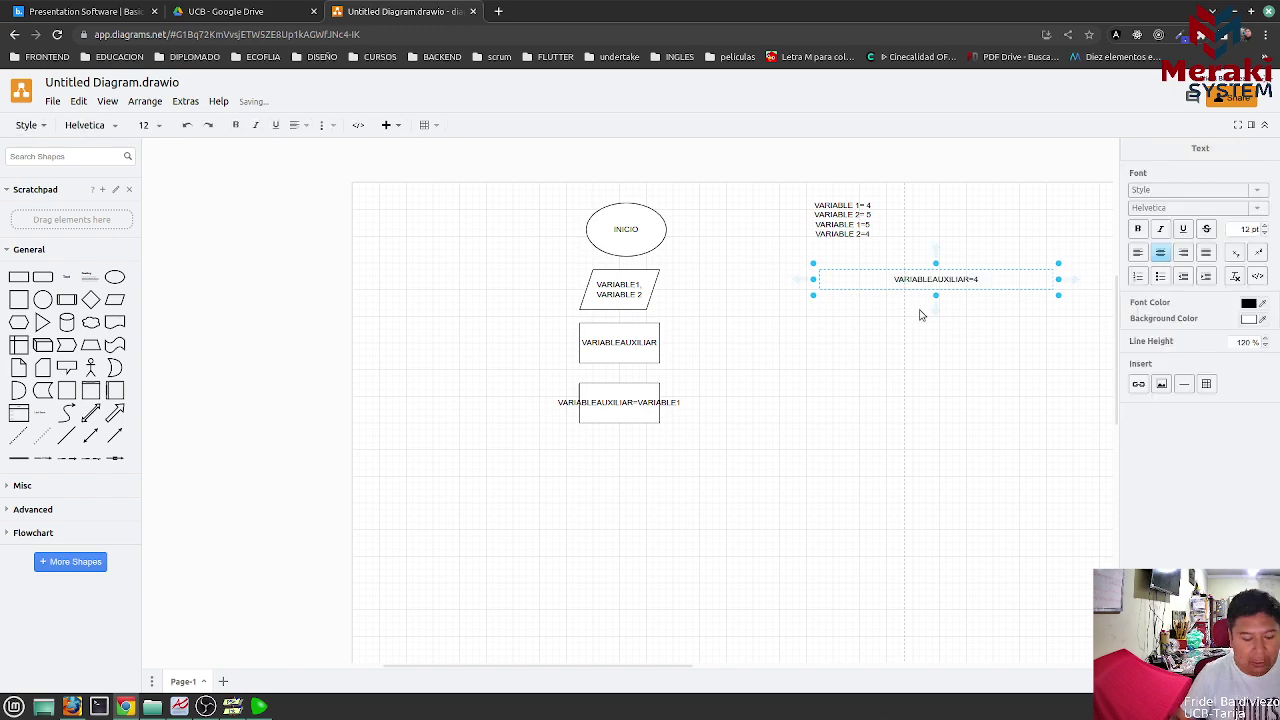
text(VARIABLE 1)
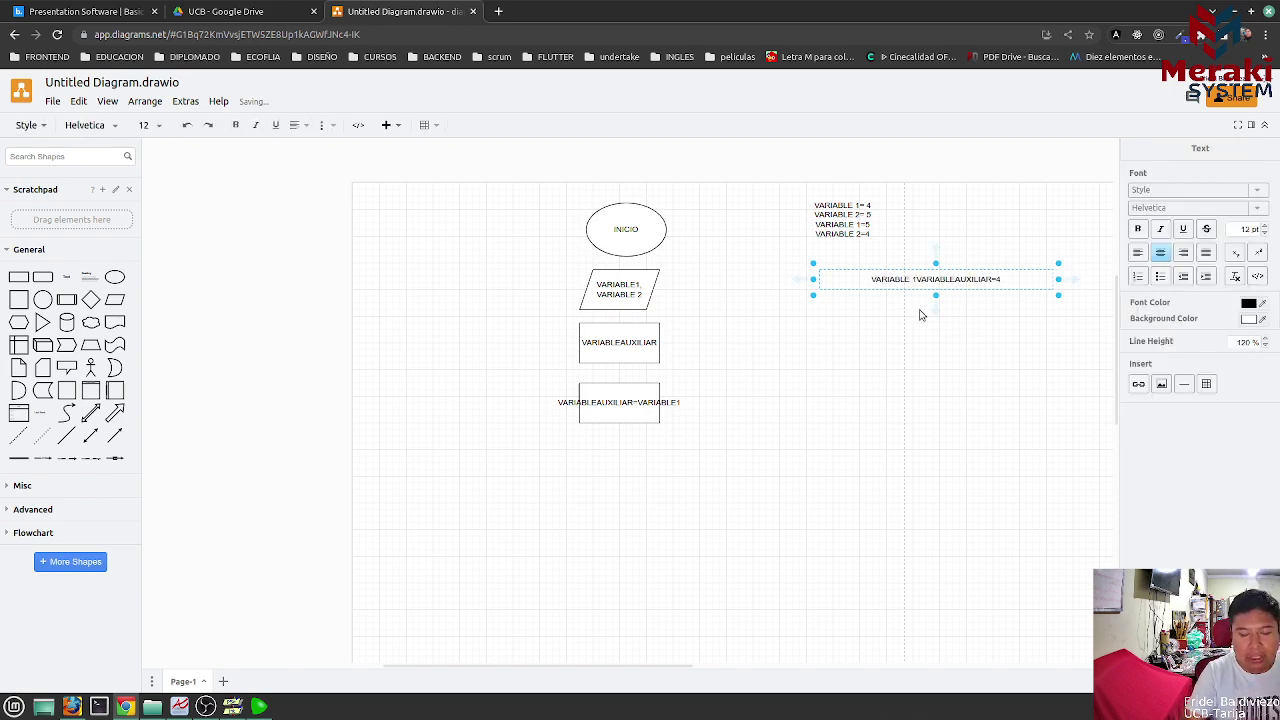
text(= 4 =>)
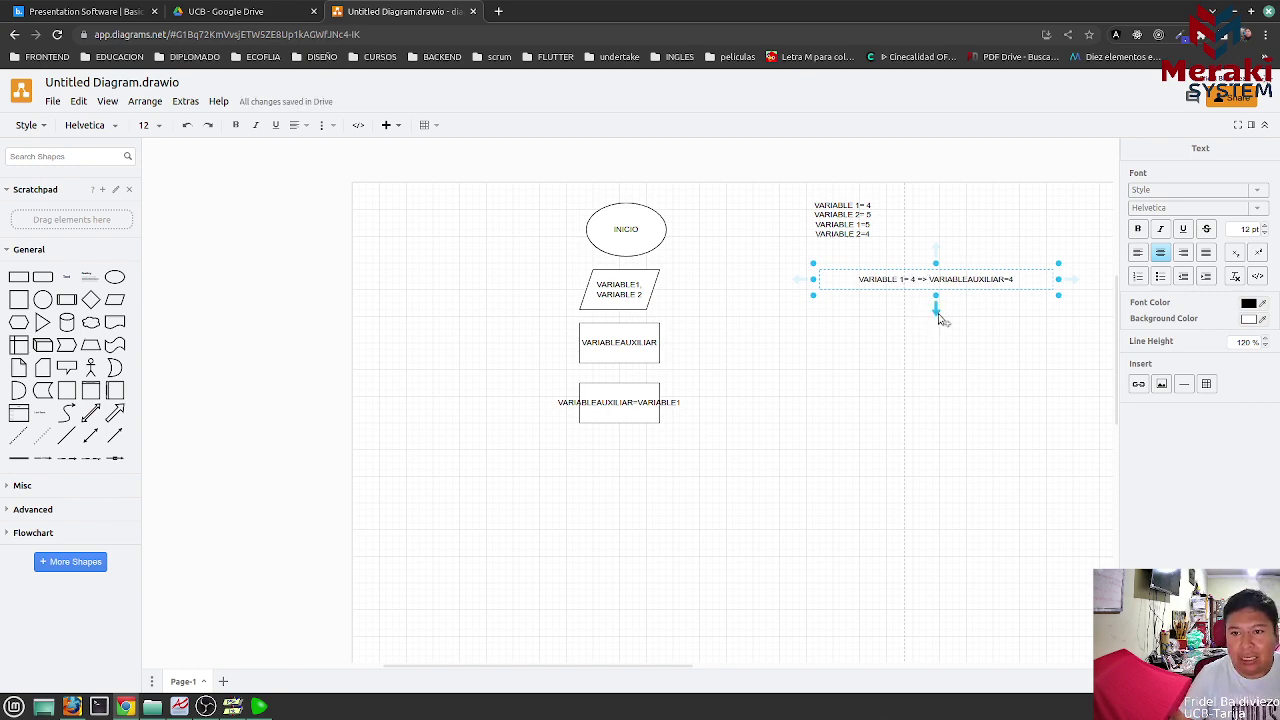
click(878, 376)
- Widen the VARIABLEAUXILIAR=VARIABLE1 box to fit its label and add a rectangle of matching width below it labelled "VARIABLE1 =VARIABLE 2"
click(624, 416)
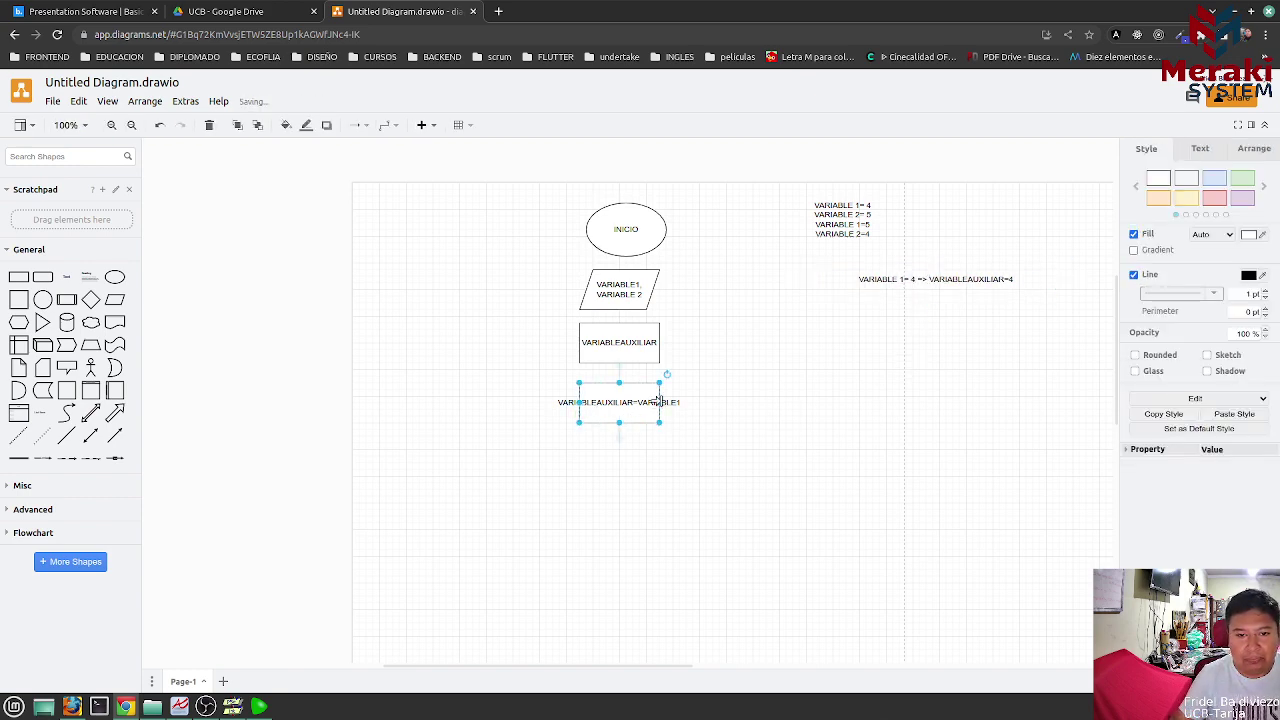
drag(660, 402, 712, 401)
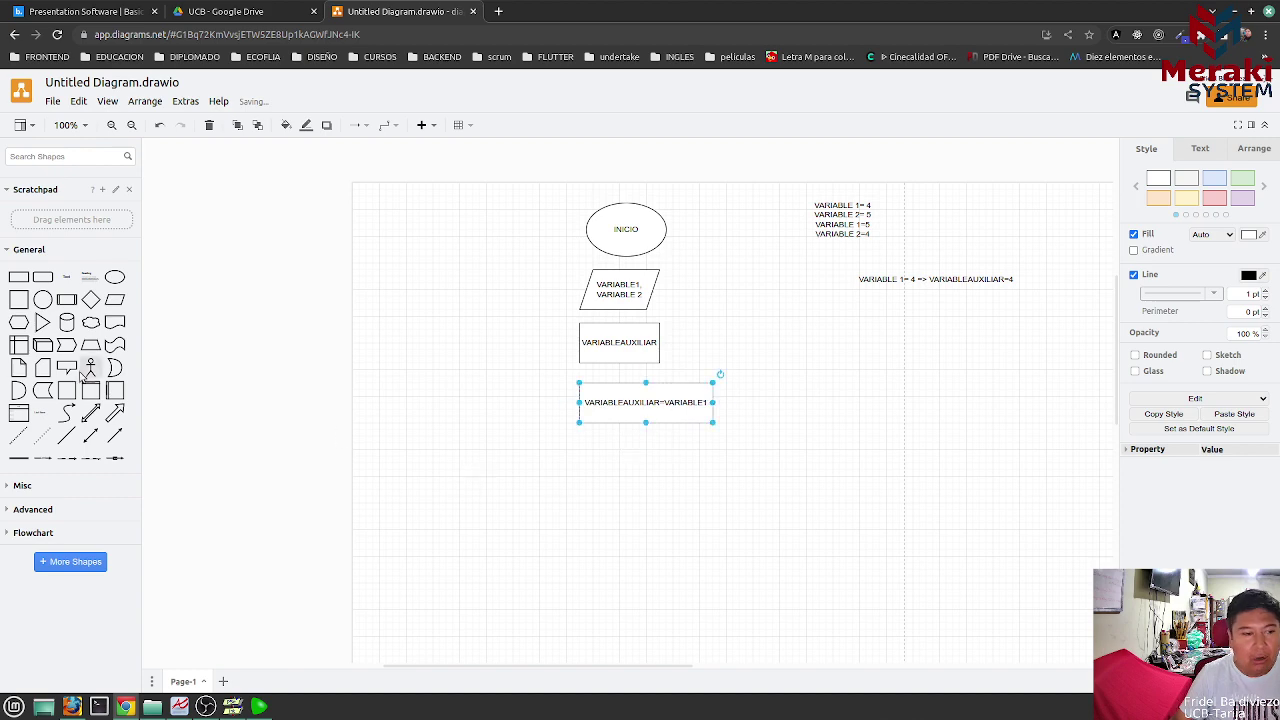
drag(18, 277, 712, 456)
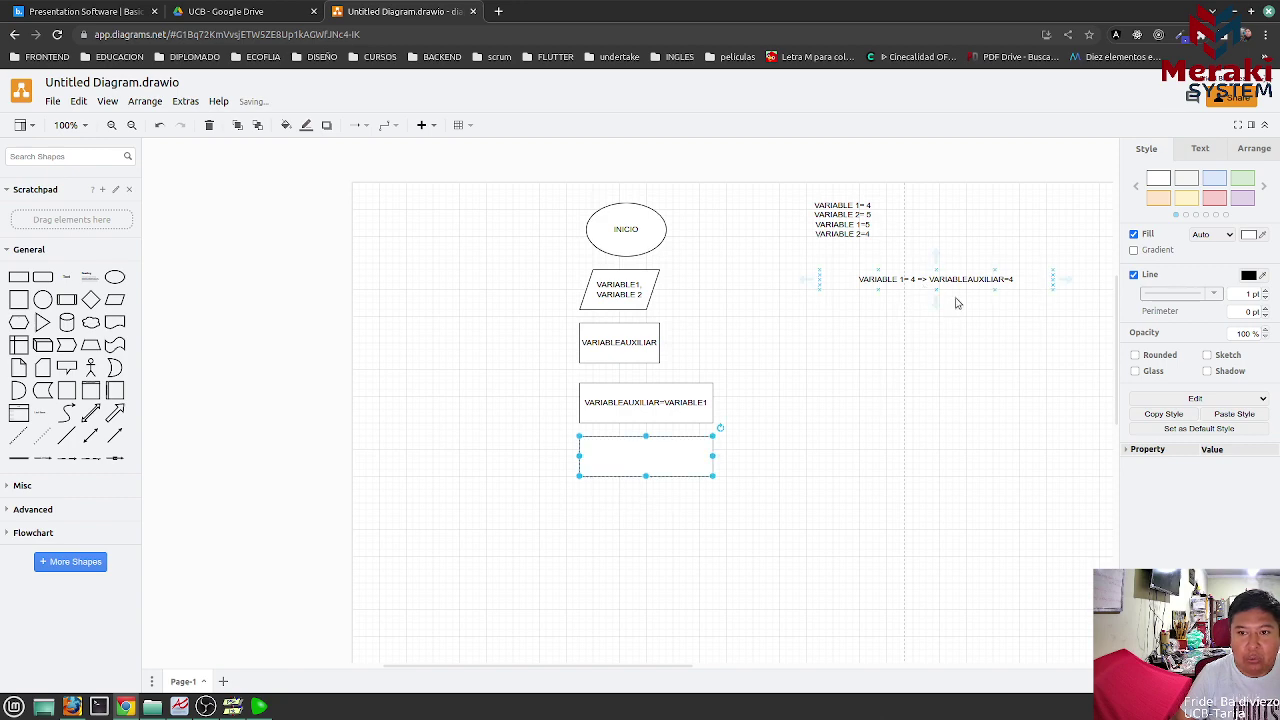
double_click(652, 462)
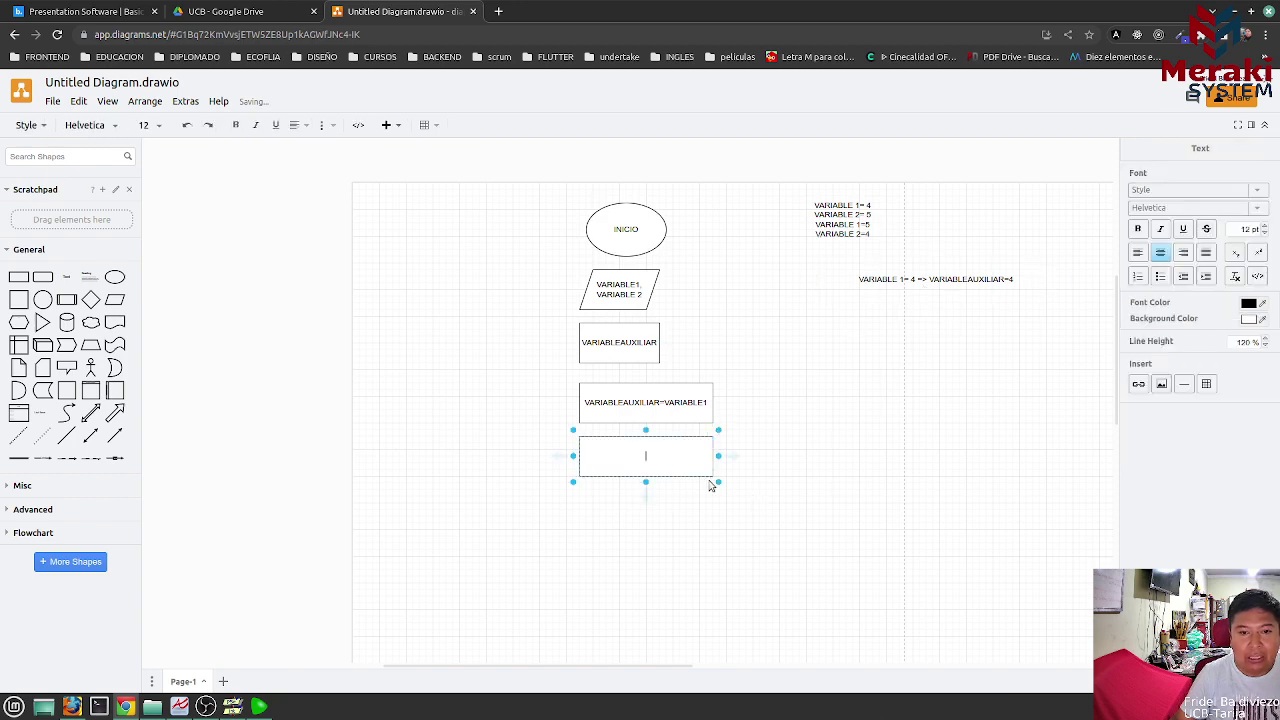
text(VARIA)
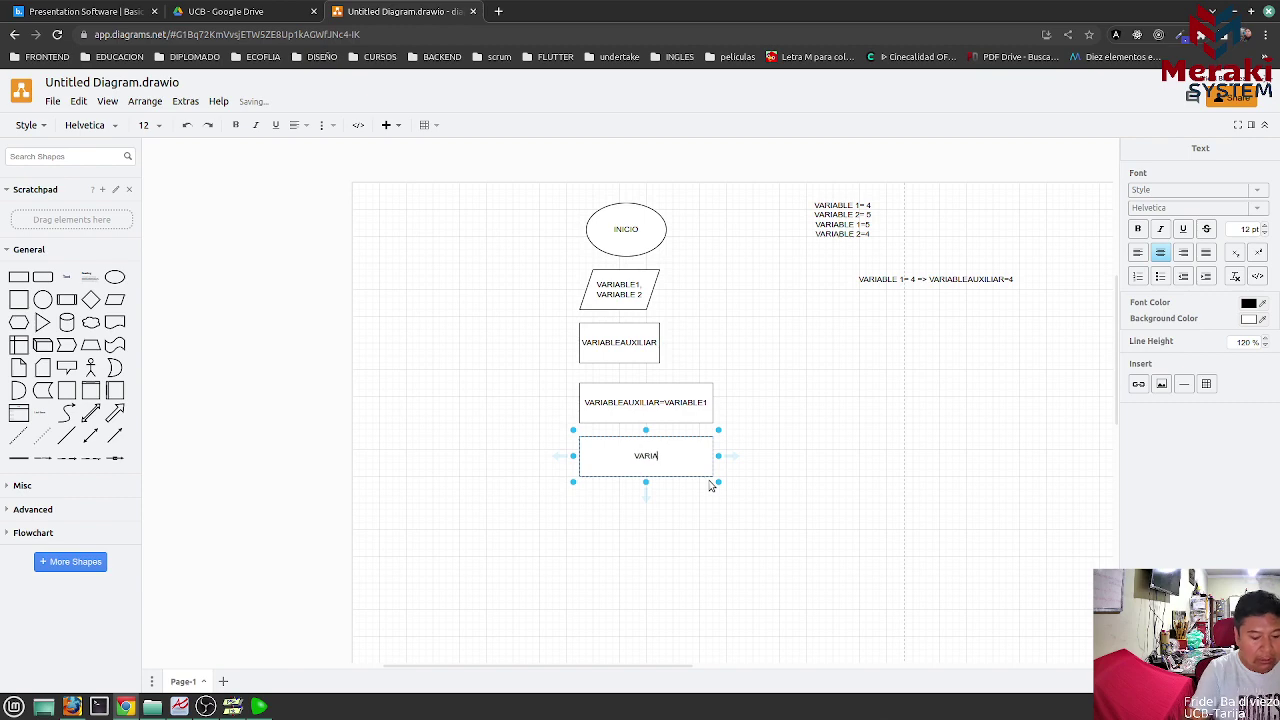
text(BLE1 =)
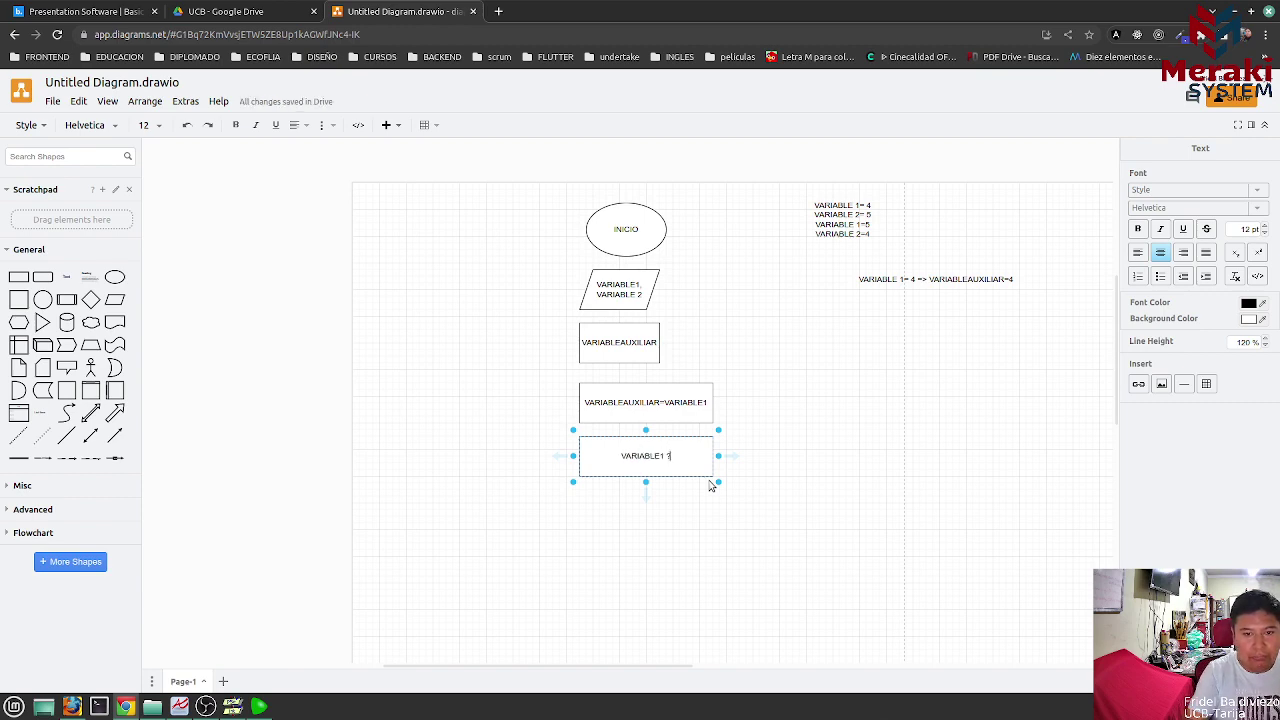
text(VARIABLE)
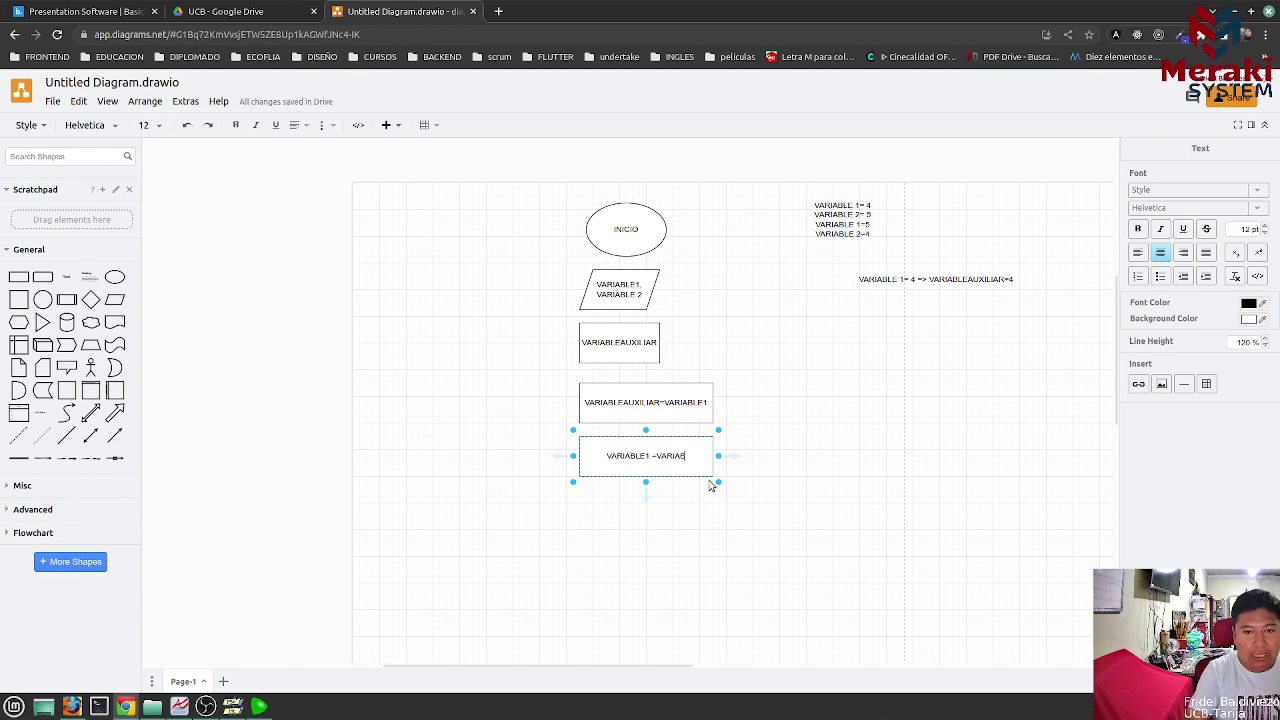
text( 2)
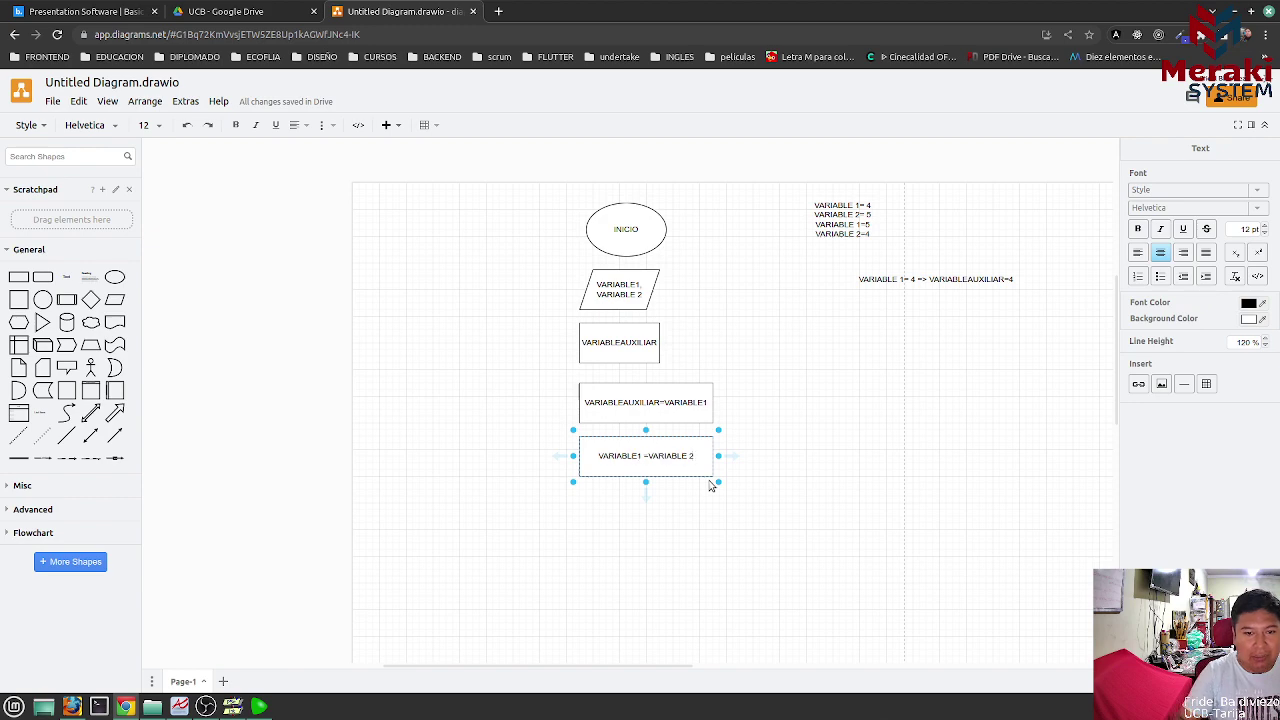
click(784, 471)
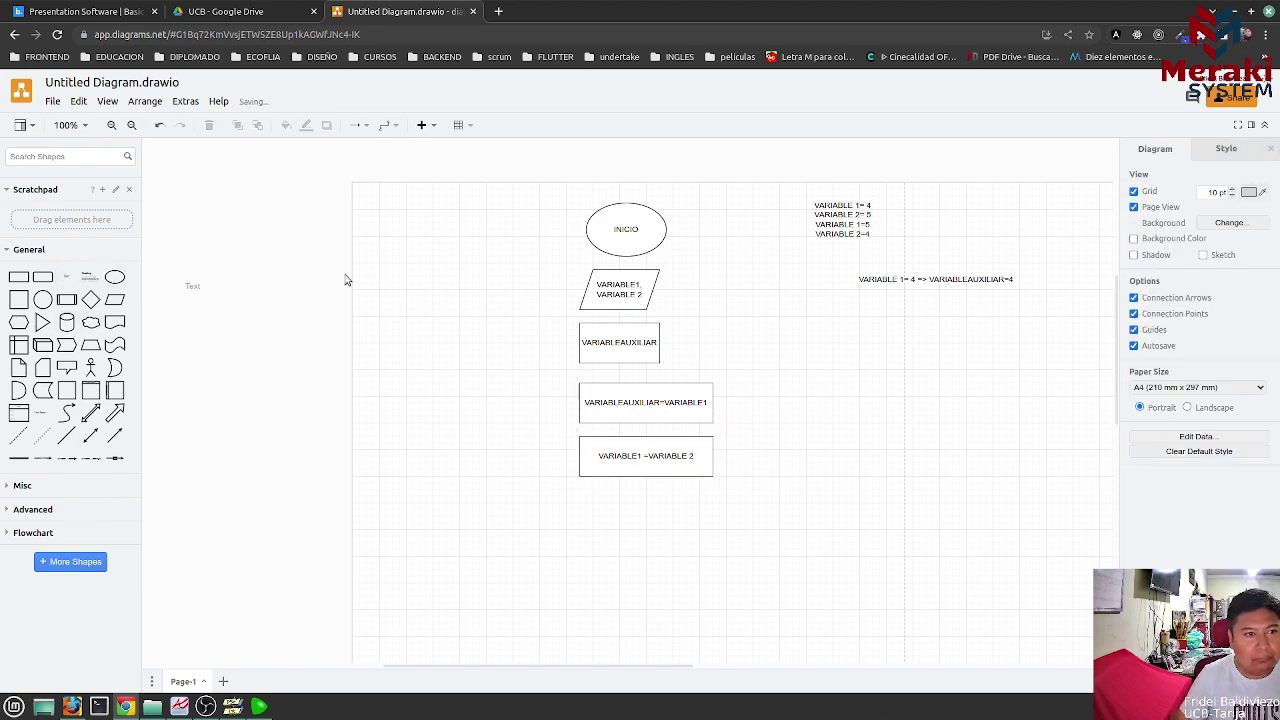
- Add a text note "VARIABLE 2 =5 => VARIABLE 1=5" below the VARIABLEAUXILIAR=4 note, widened to fit on one line
drag(345, 280, 912, 312)
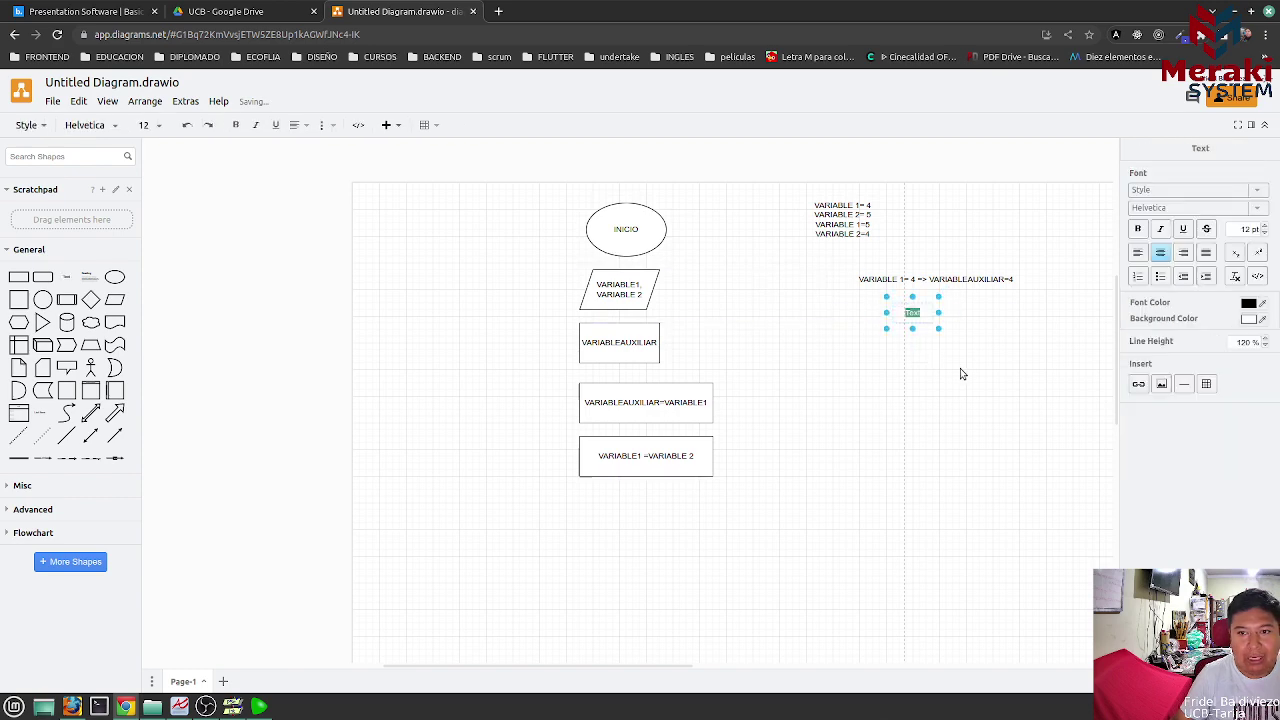
text(VARIABLE)
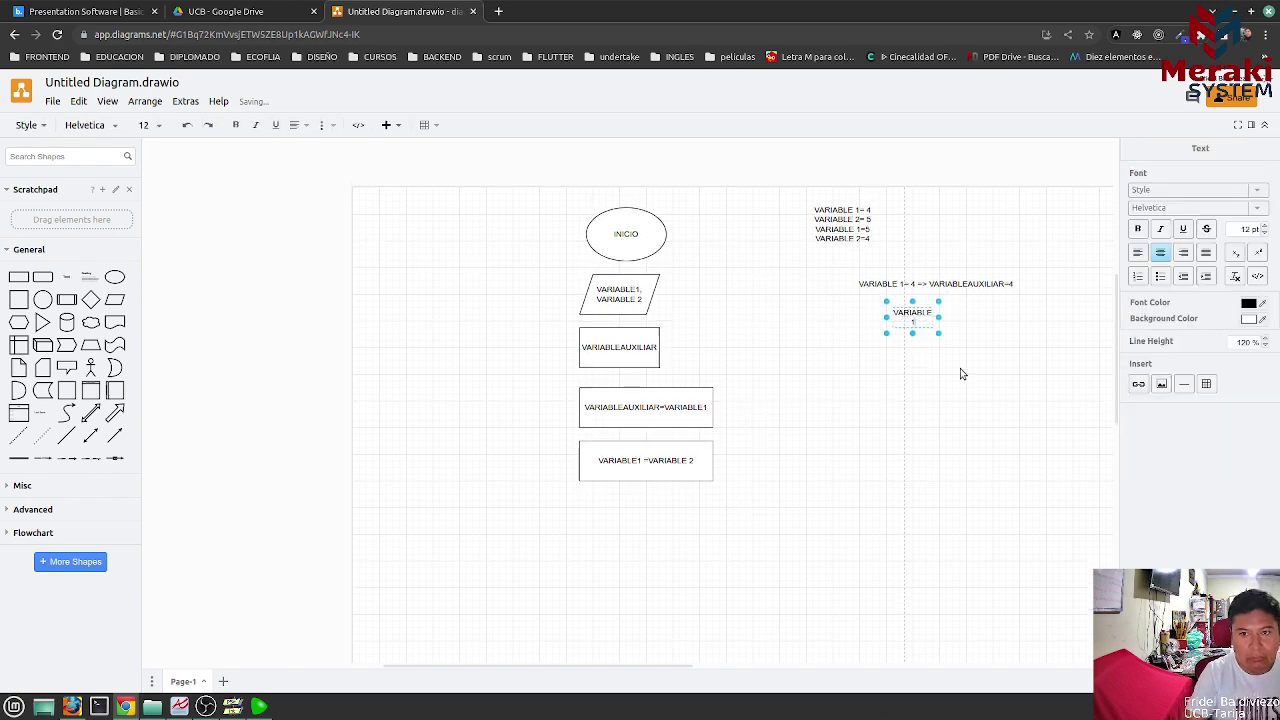
text( 2)
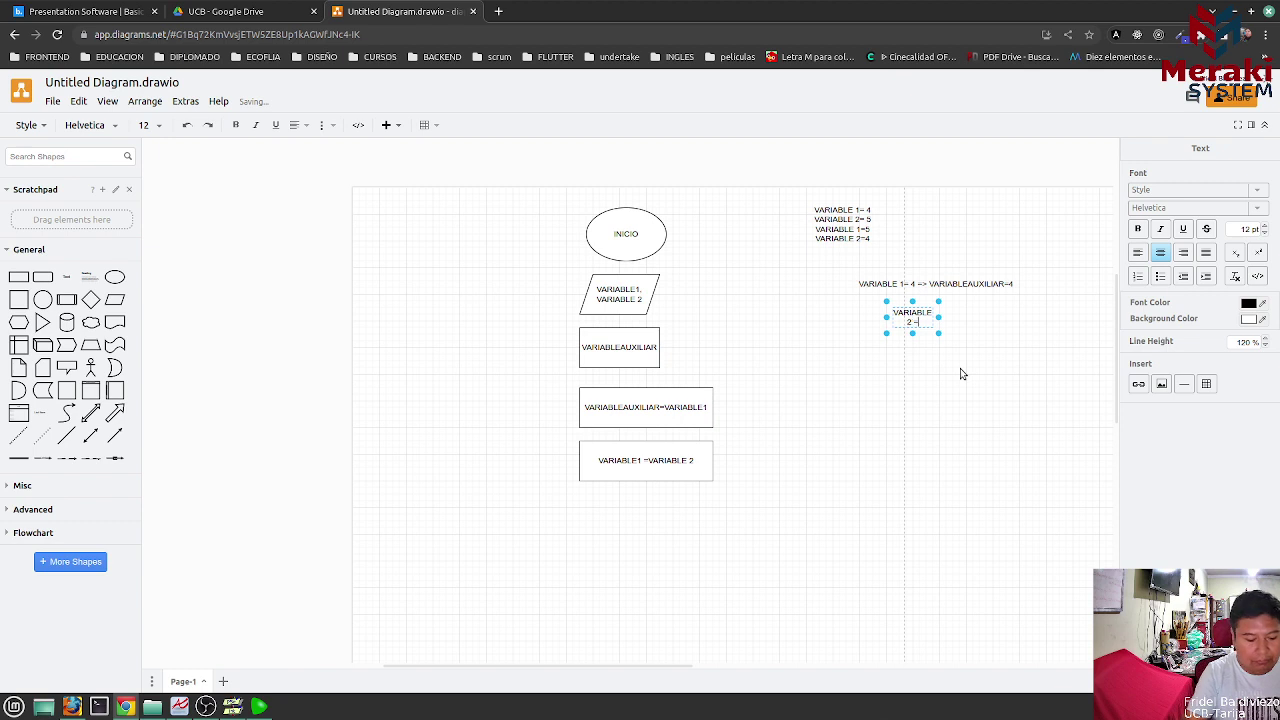
text( =5 => VARIABLE)
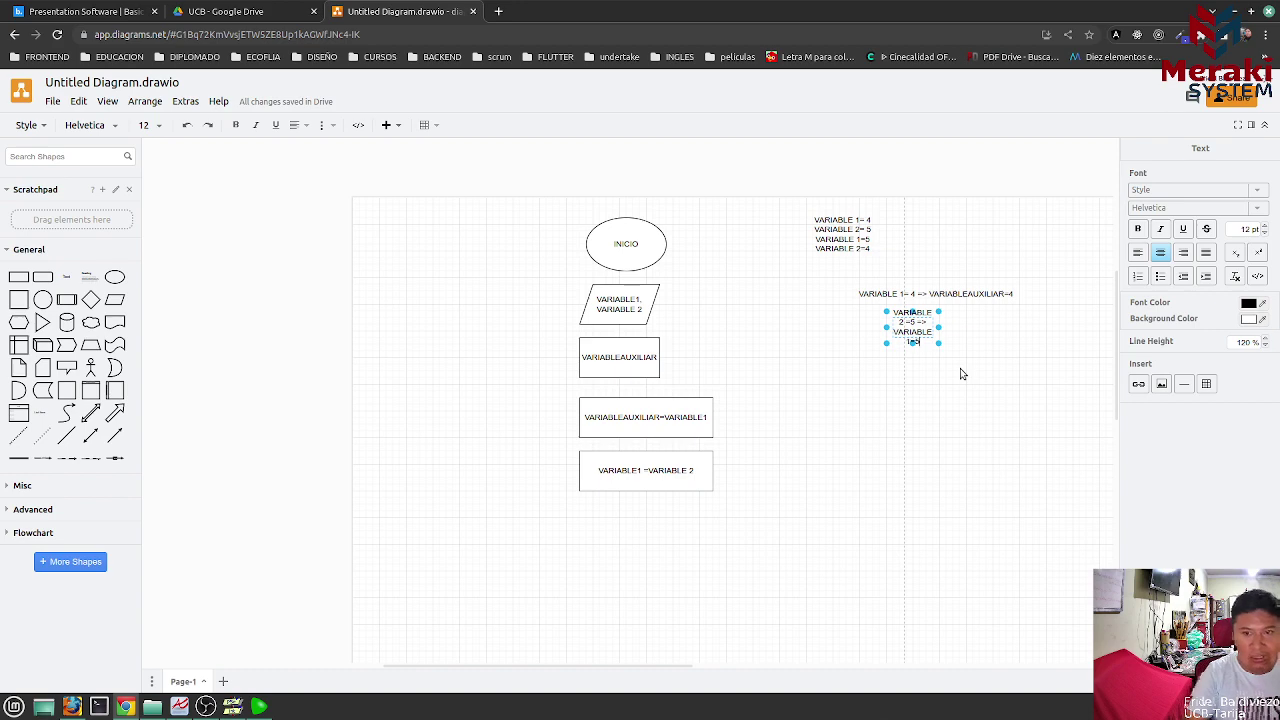
text( 1=5)
drag(938, 327, 966, 318)
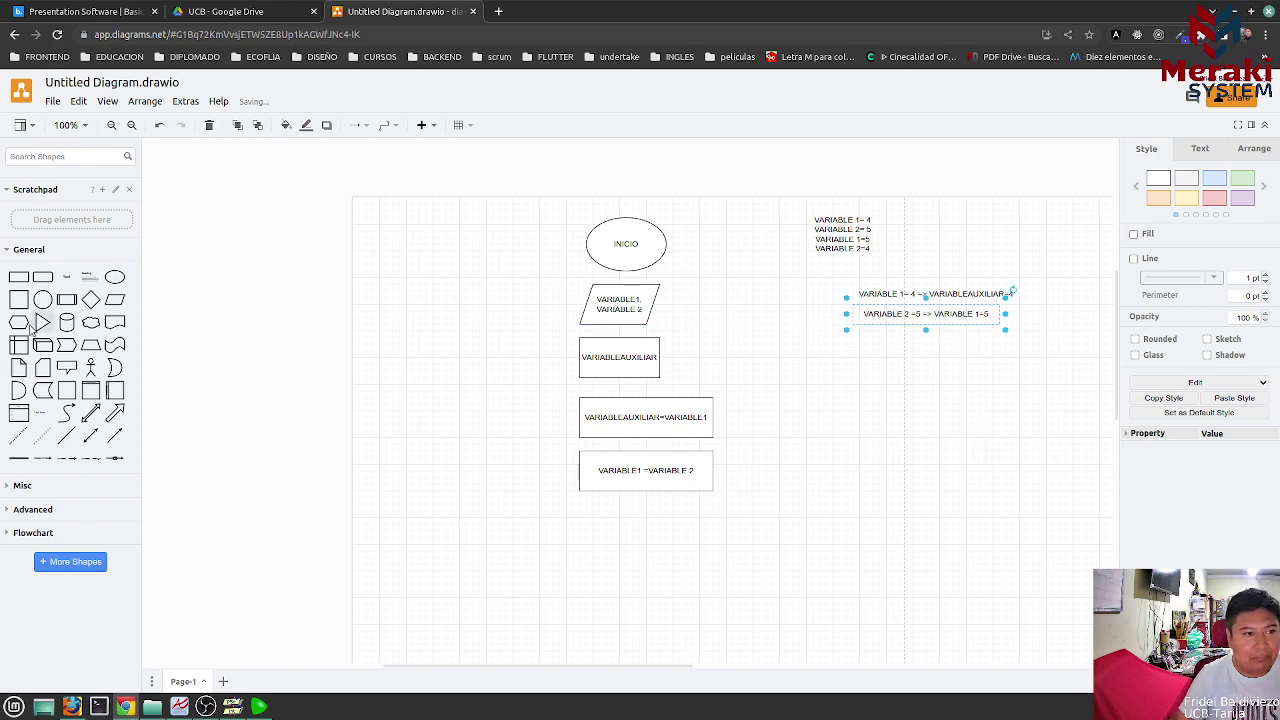
- Add a rectangle labelled "VARIABLE2=VARIABLEAUXILIAR" below the VARIABLE1 =VARIABLE 2 box and widen it to fit the label
drag(19, 277, 590, 512)
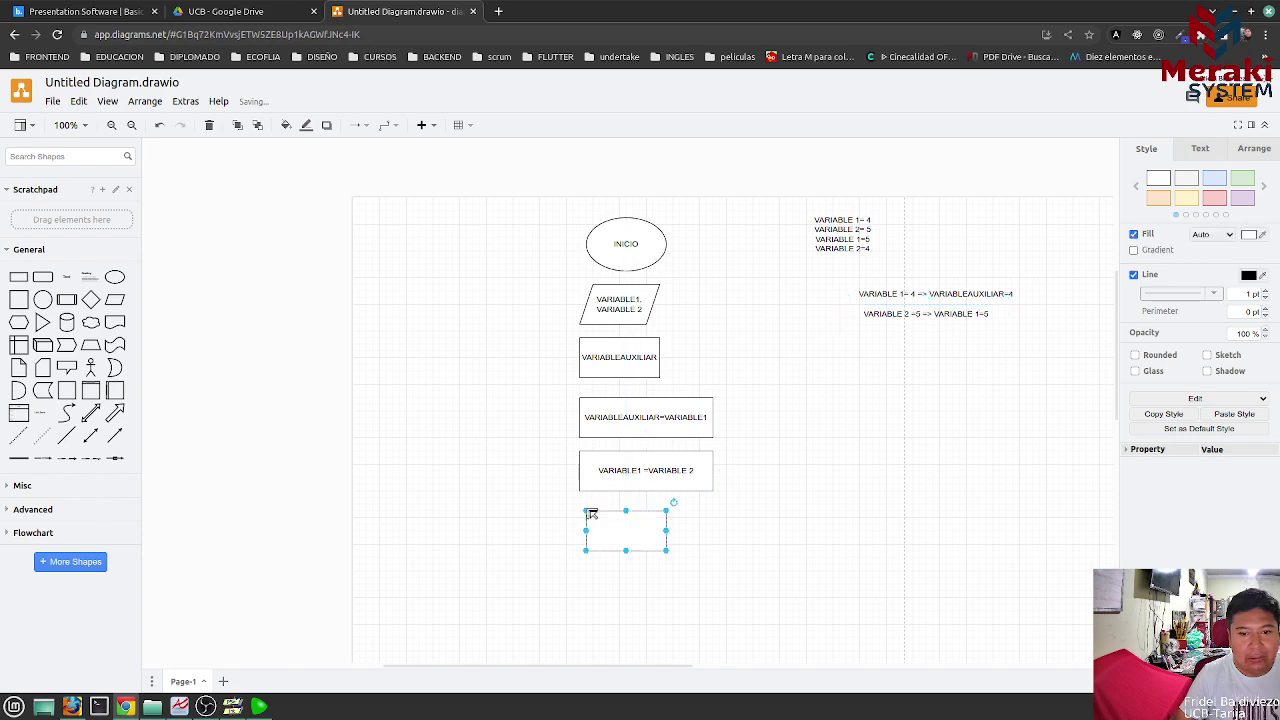
double_click(620, 528)
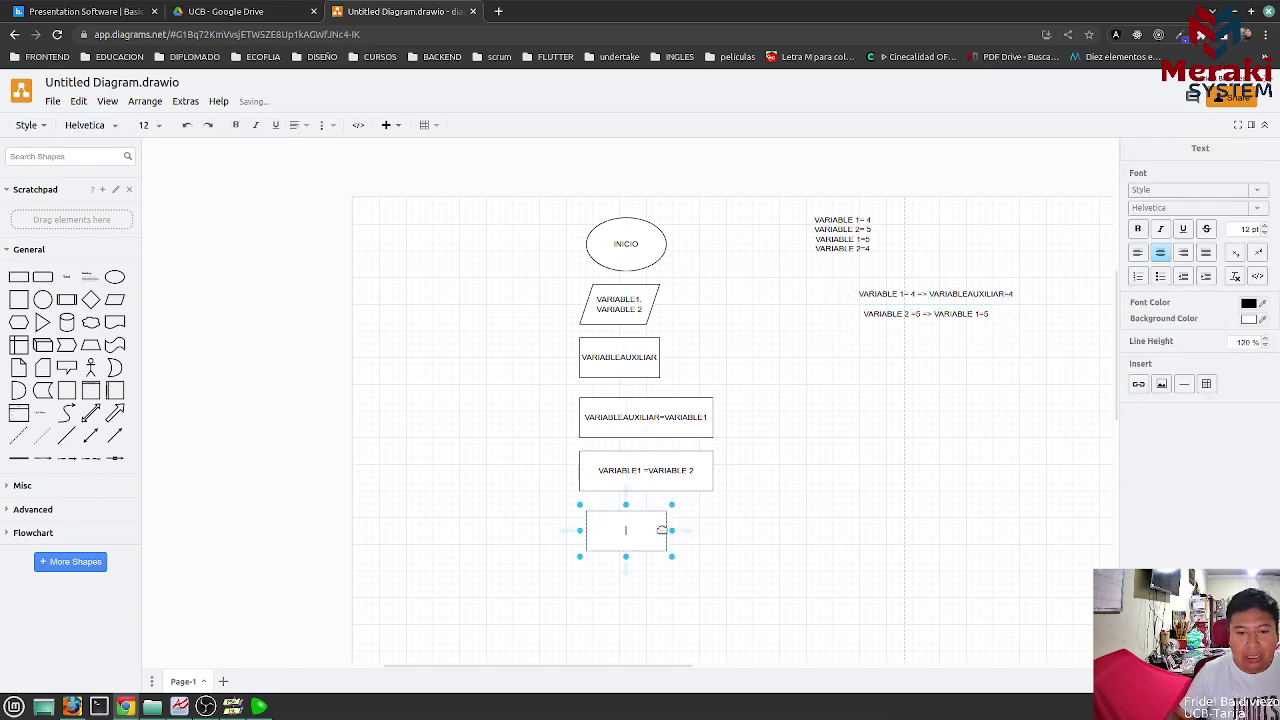
text(VAR)
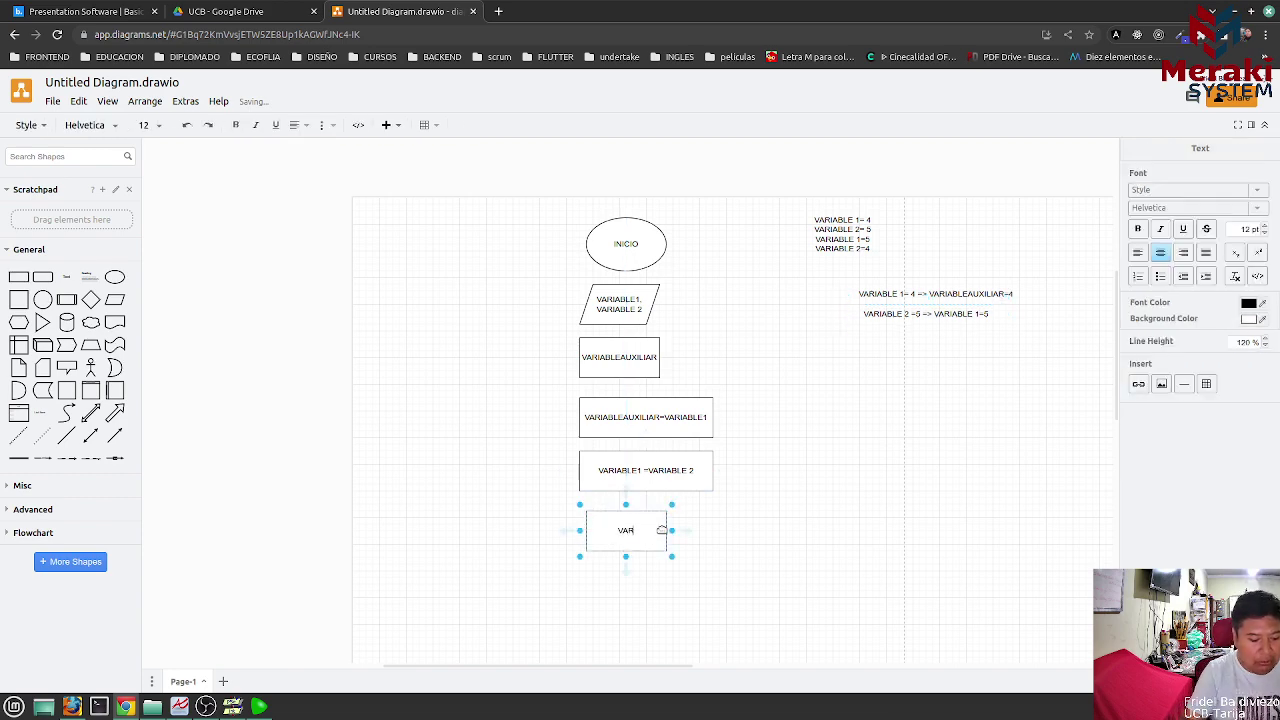
text(IABLE2=VARIABLE)
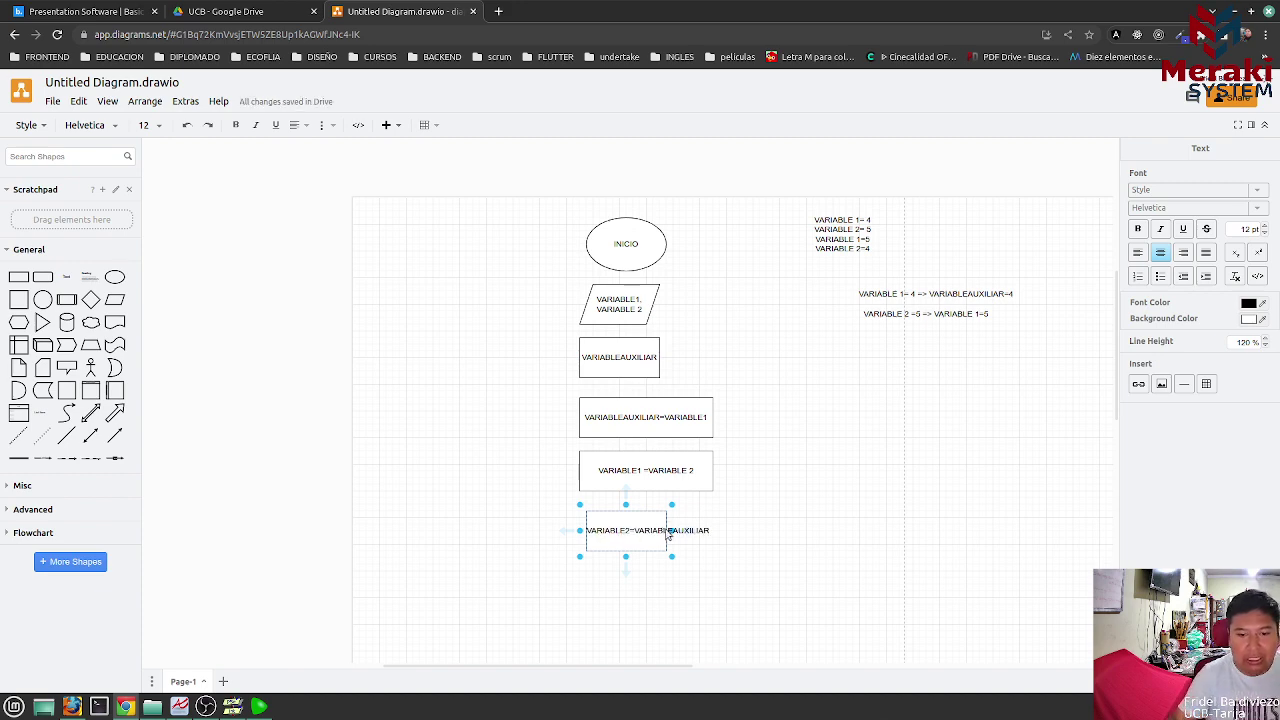
text(AUXILIAR)
click(766, 606)
click(640, 545)
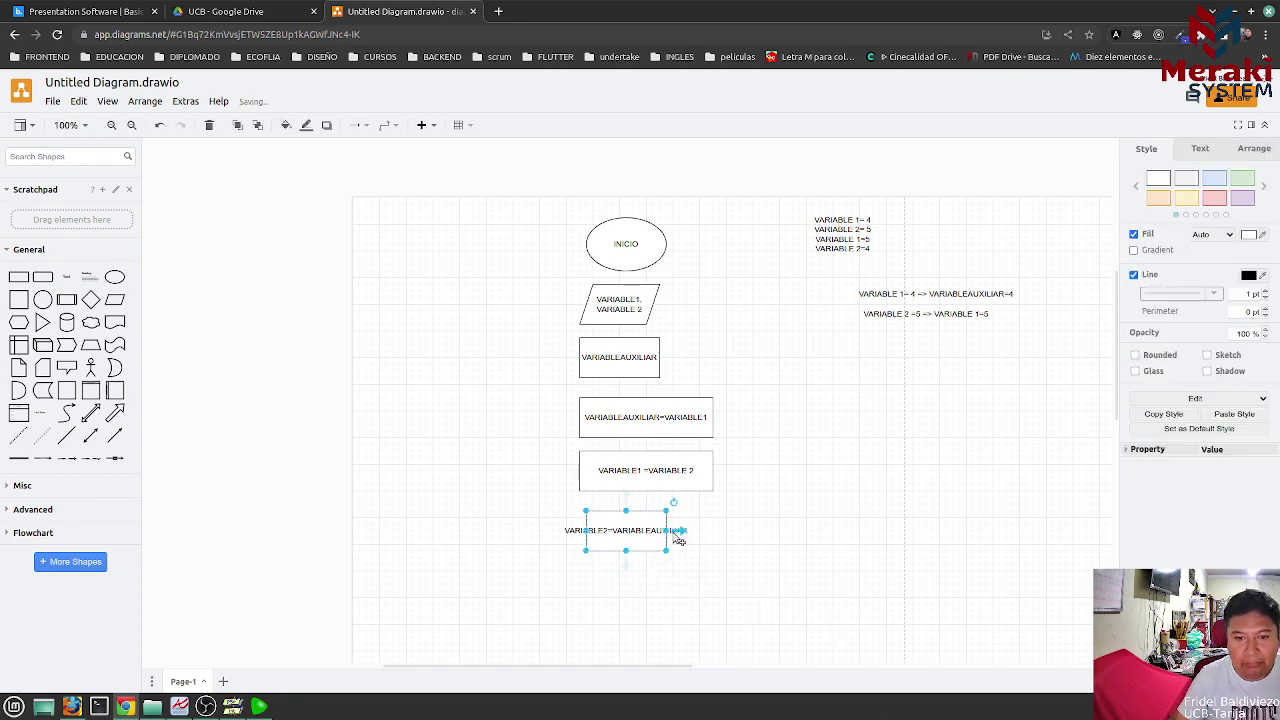
drag(678, 538, 734, 531)
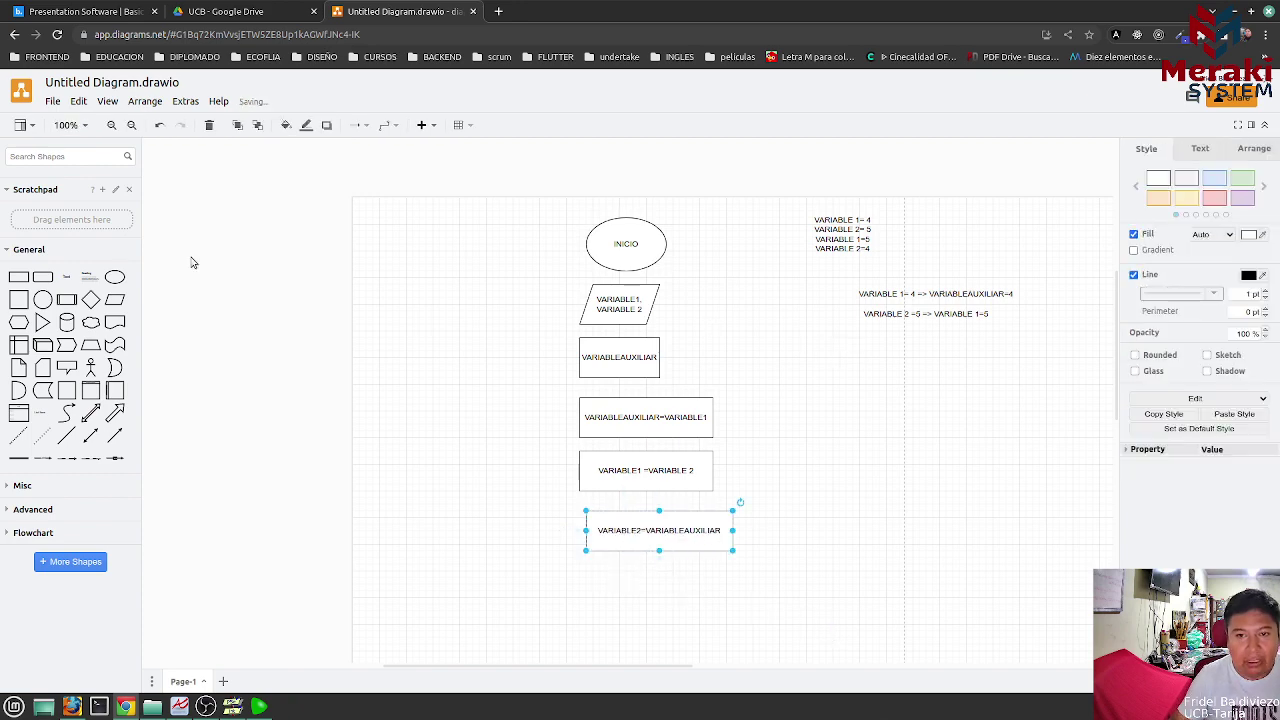
- Add a text note "VARIABLEAUXILIAR=4 => VARIABLE 2=4" below the existing notes and widen it to fit on one line
drag(66, 277, 872, 340)
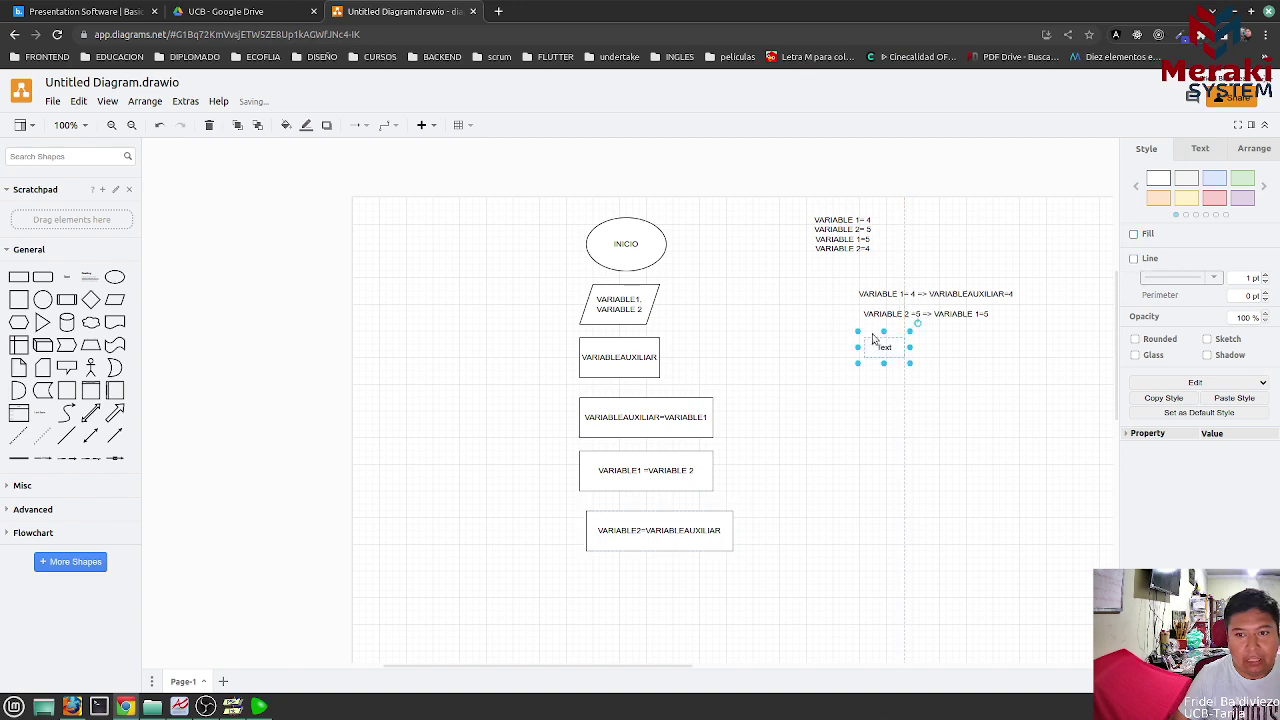
double_click(872, 338)
text(VARI)
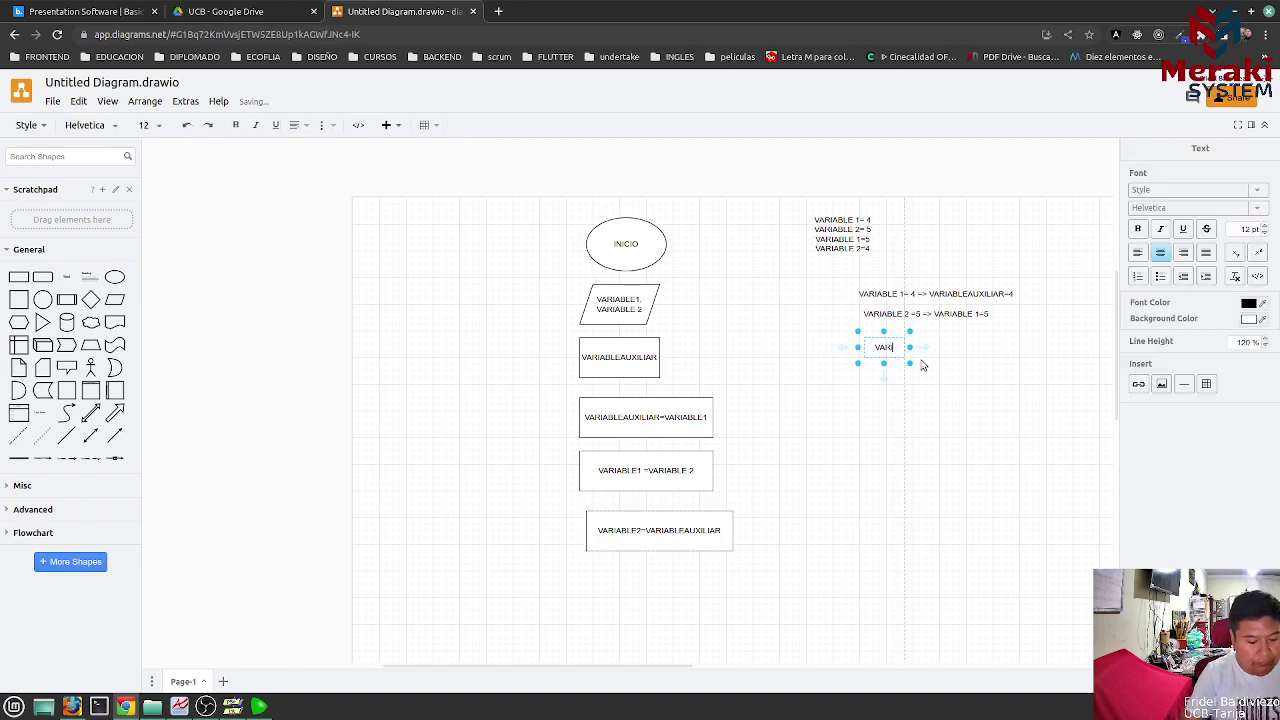
text(ABLEAUXILIAR=4)
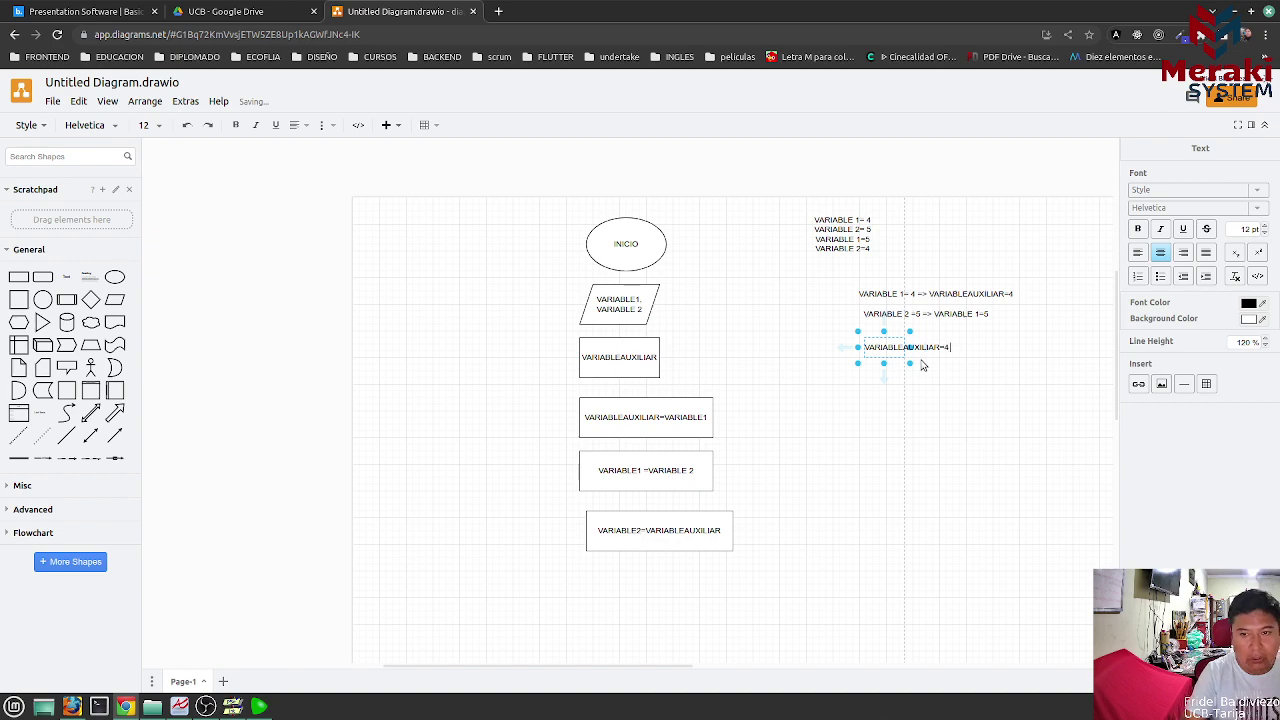
key(Return)
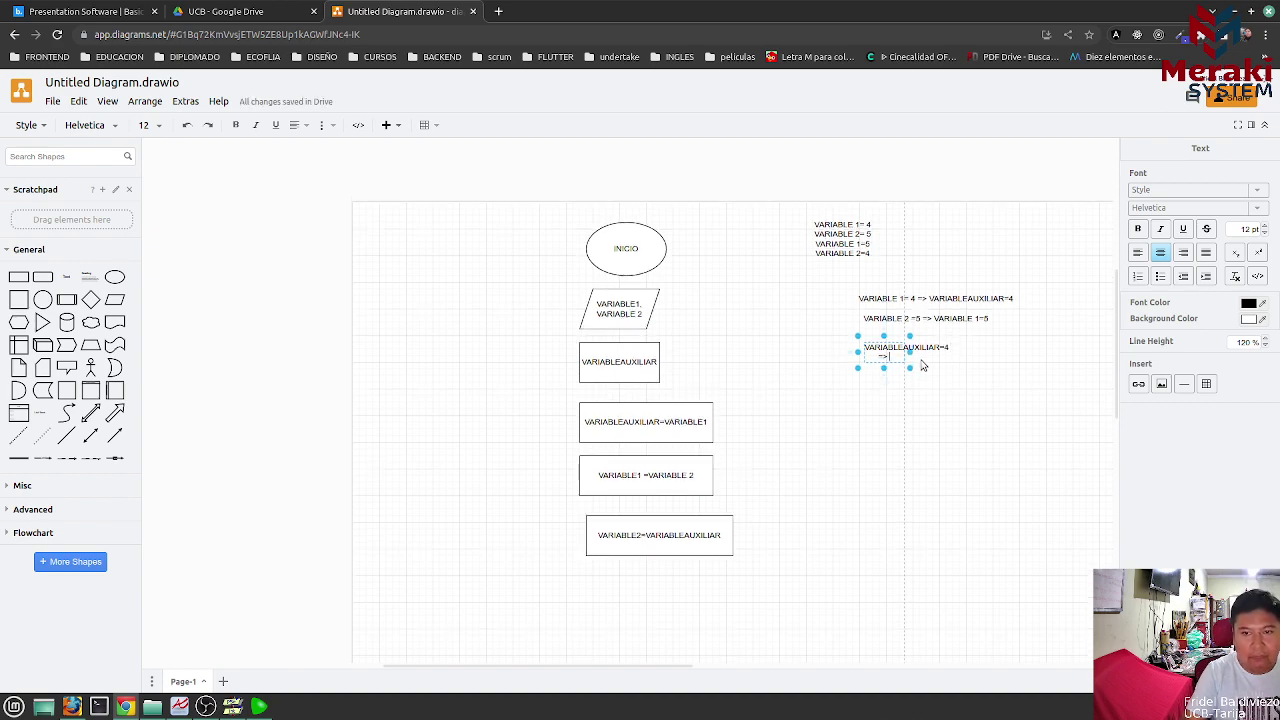
text(RIABLE 1=)
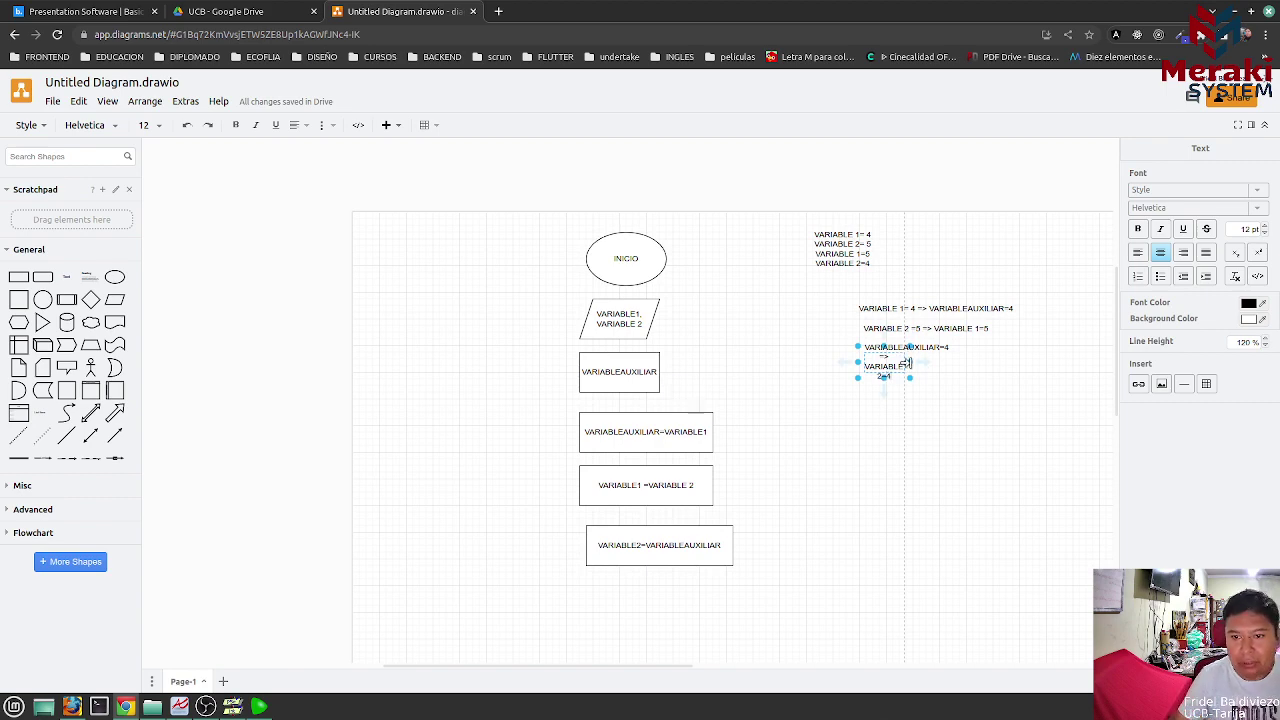
drag(910, 362, 993, 362)
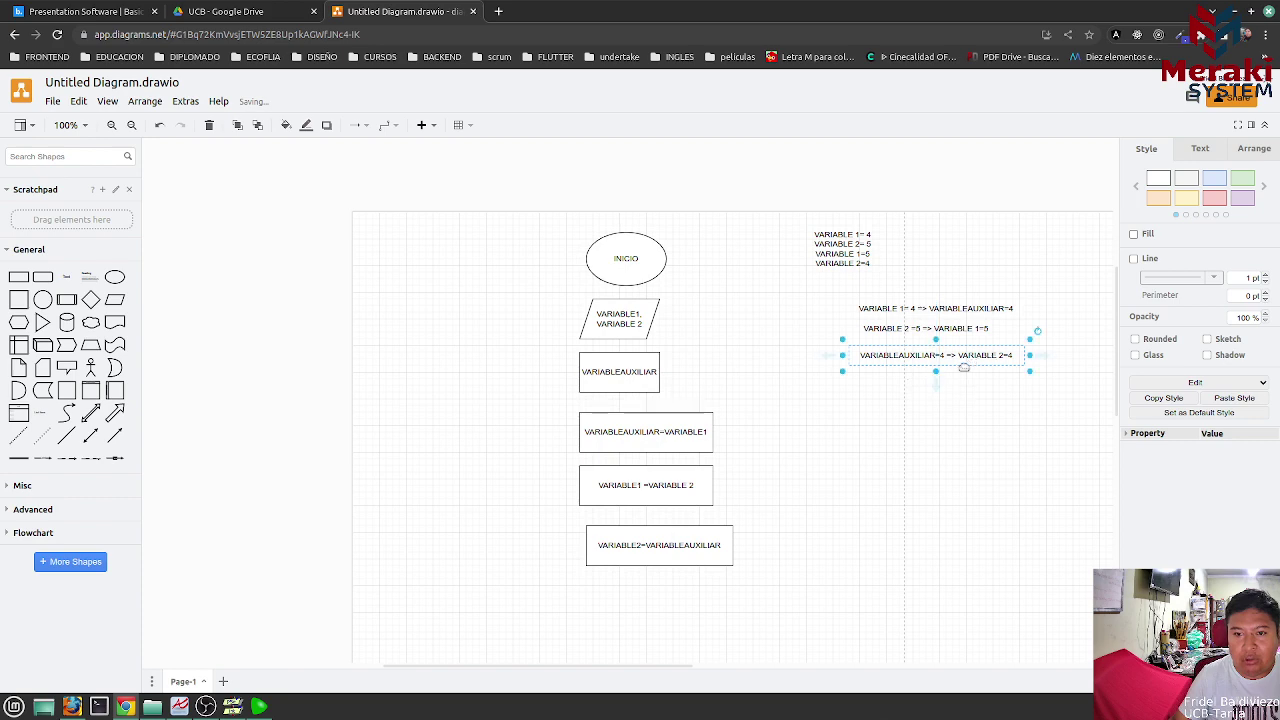
- Add a final text note "VARIABLE 1=5 VARIABLE=4" below the other notes and widen it to fit on one line
drag(66, 277, 866, 400)
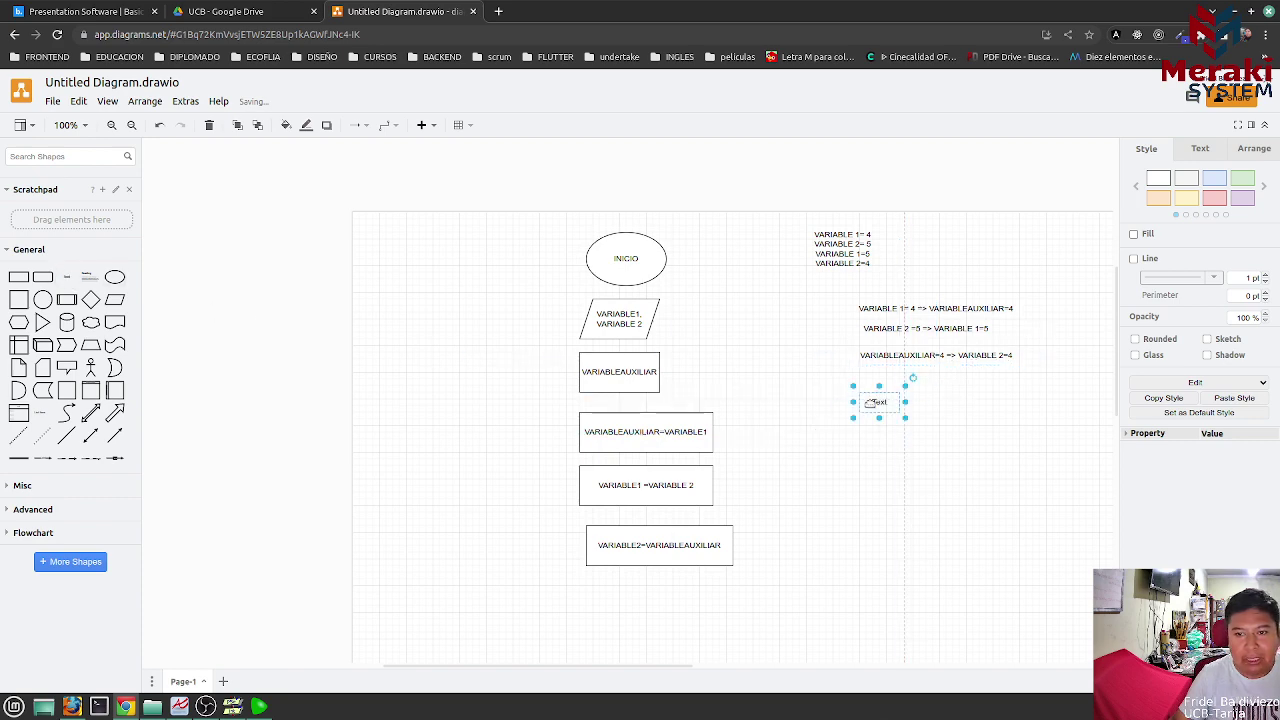
click(928, 354)
double_click(928, 354)
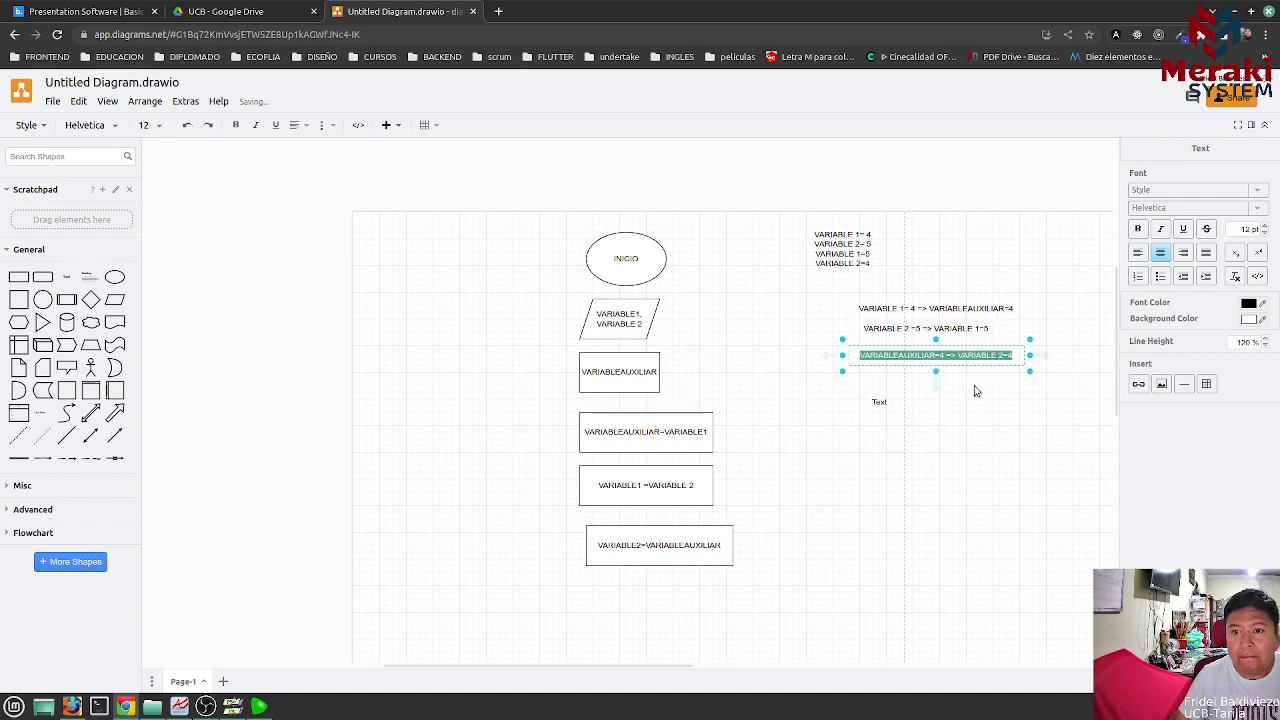
click(876, 402)
double_click(878, 402)
text(V)
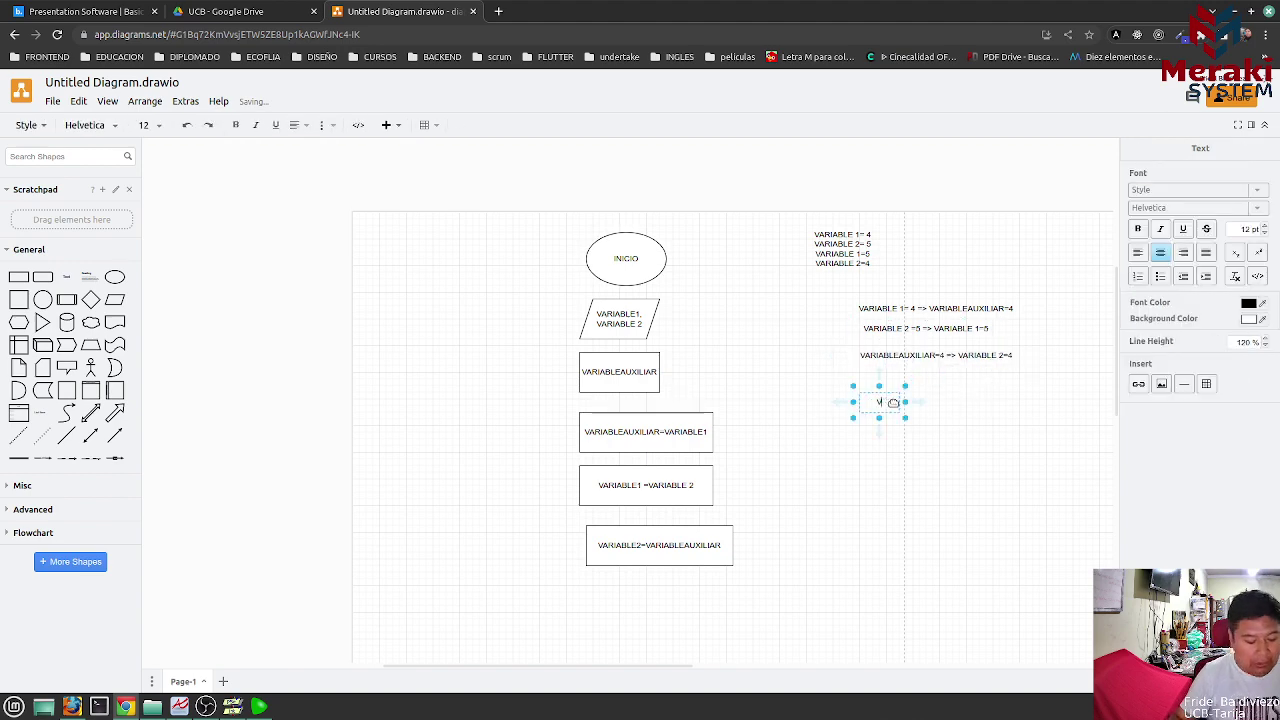
text(ARIABLE 1)
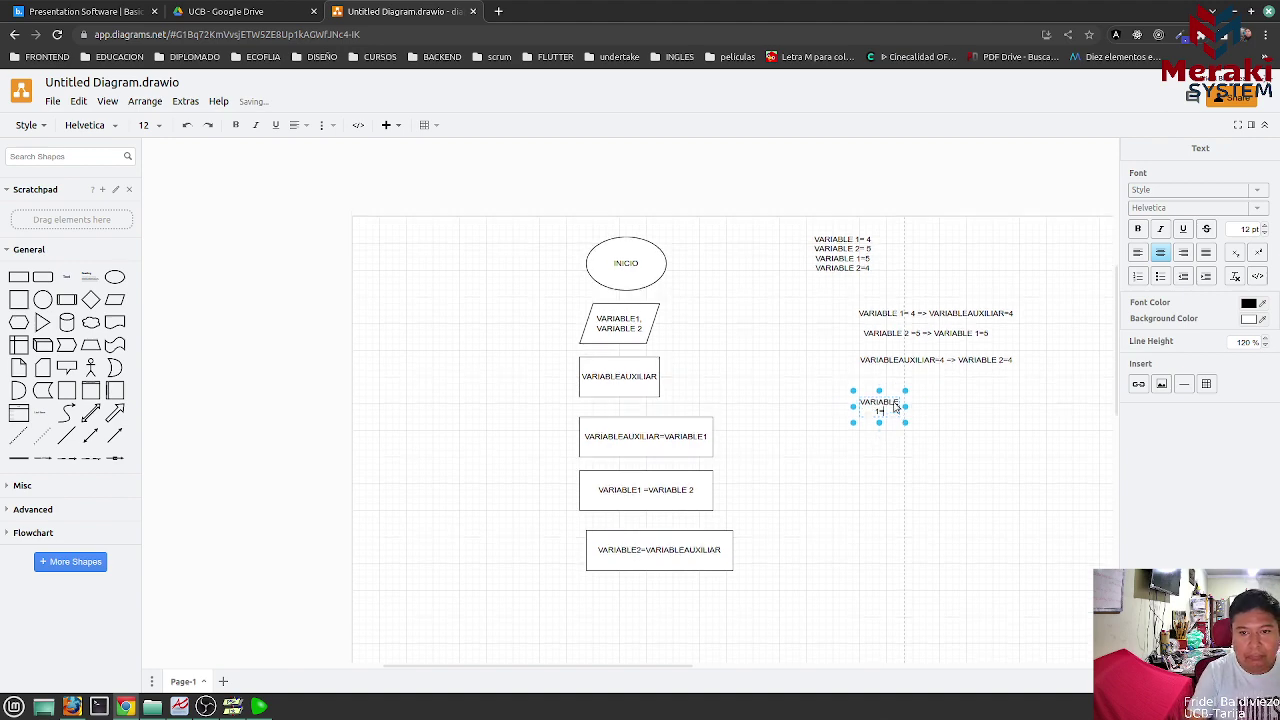
text(=5 VARIABLE=4)
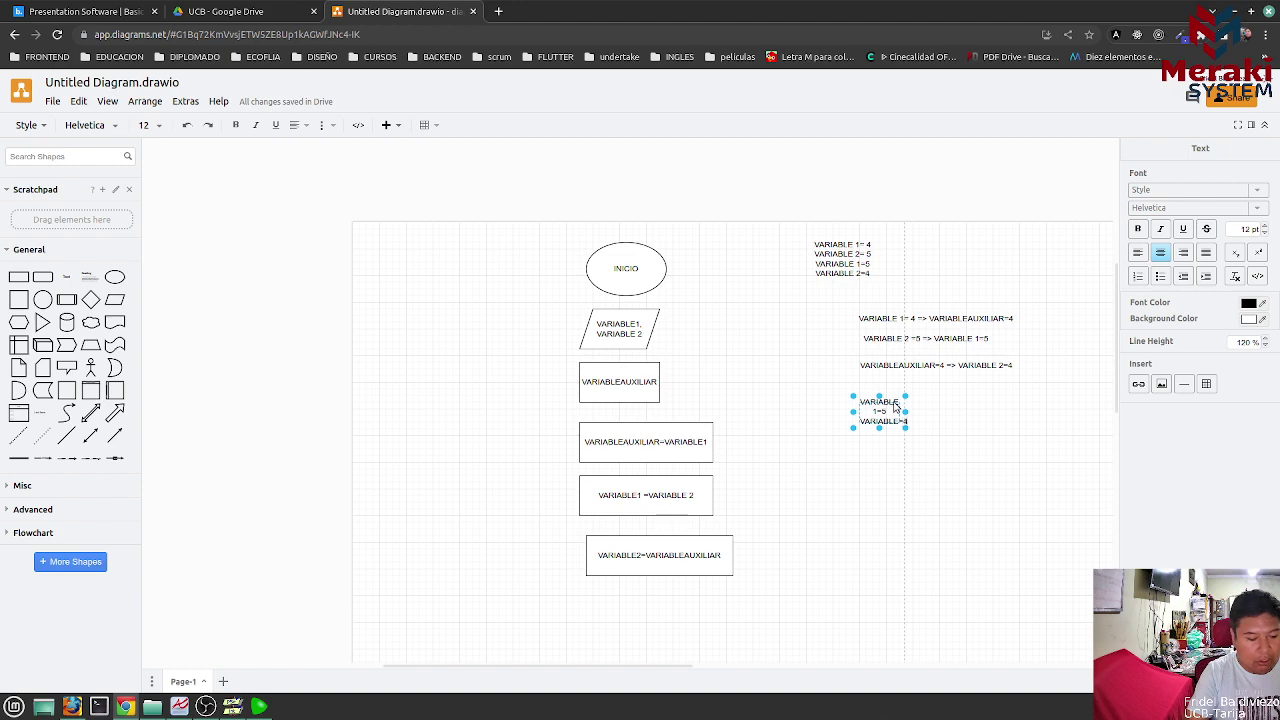
drag(905, 411, 941, 388)
- Correct the second variable's name in the last note so the text reads "VARIABLE 1=5 VARIABLE2=4"
double_click(957, 394)
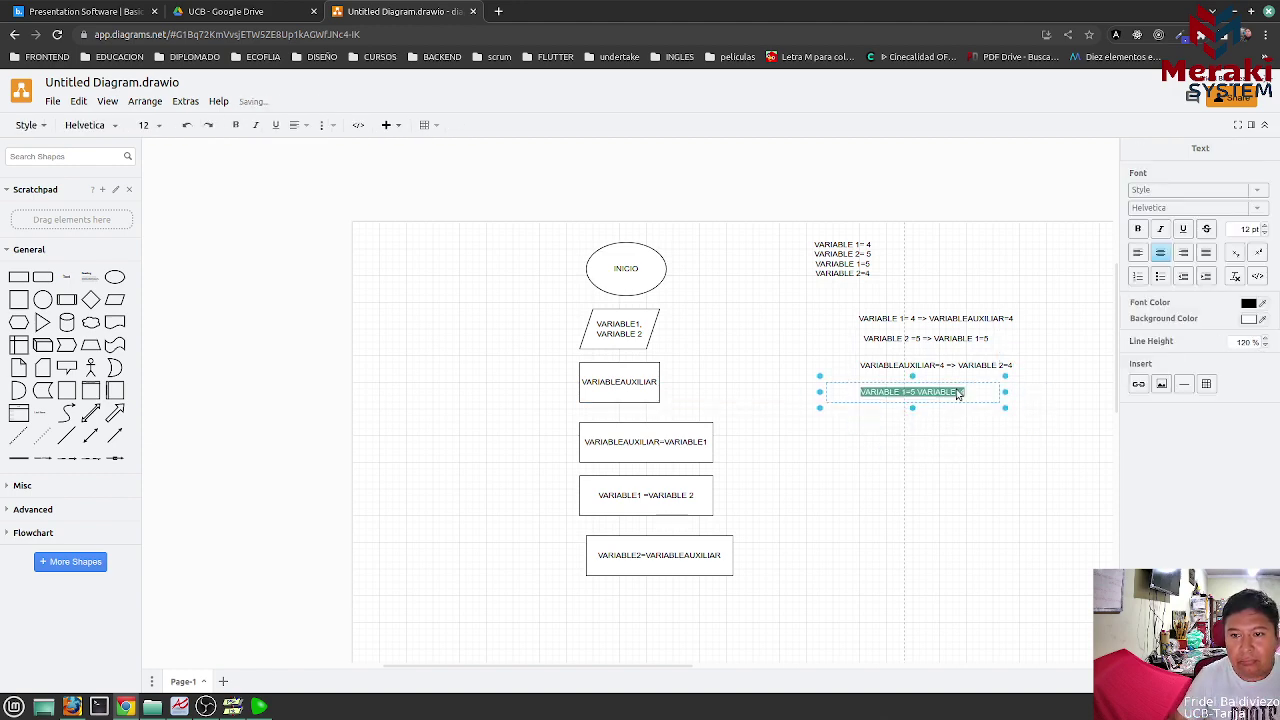
click(957, 394)
text(2=4)
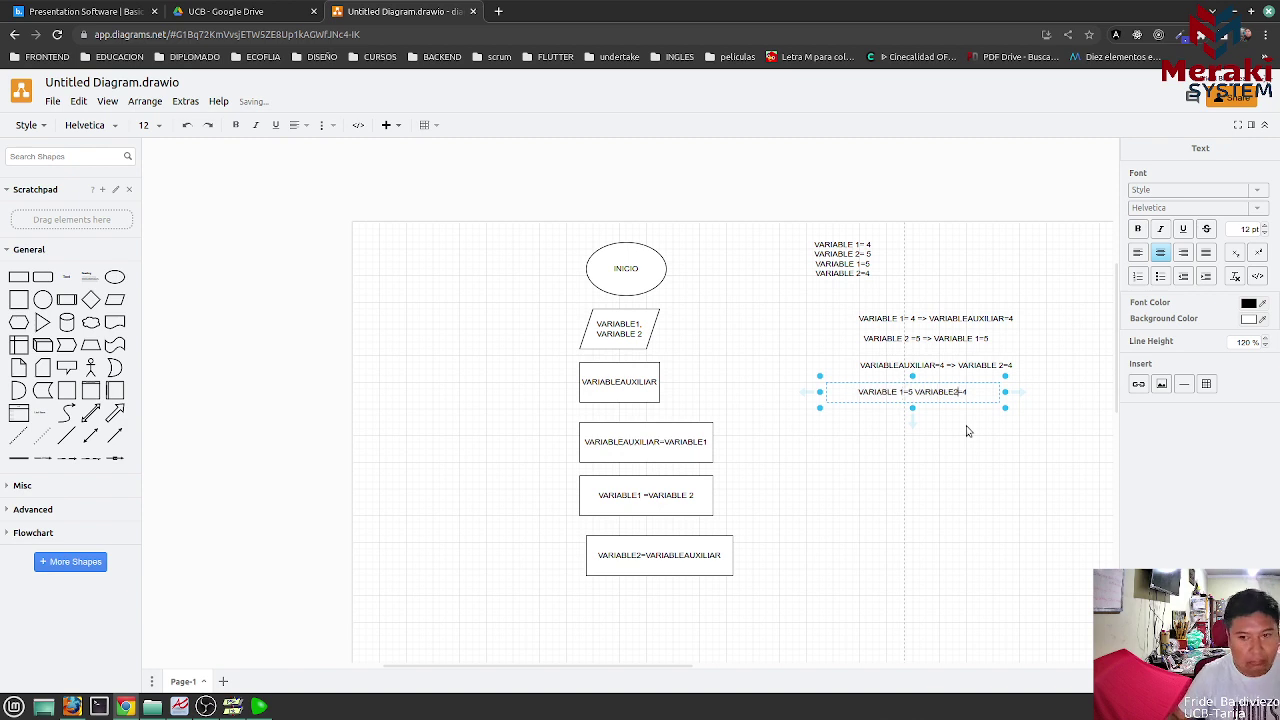
click(931, 434)
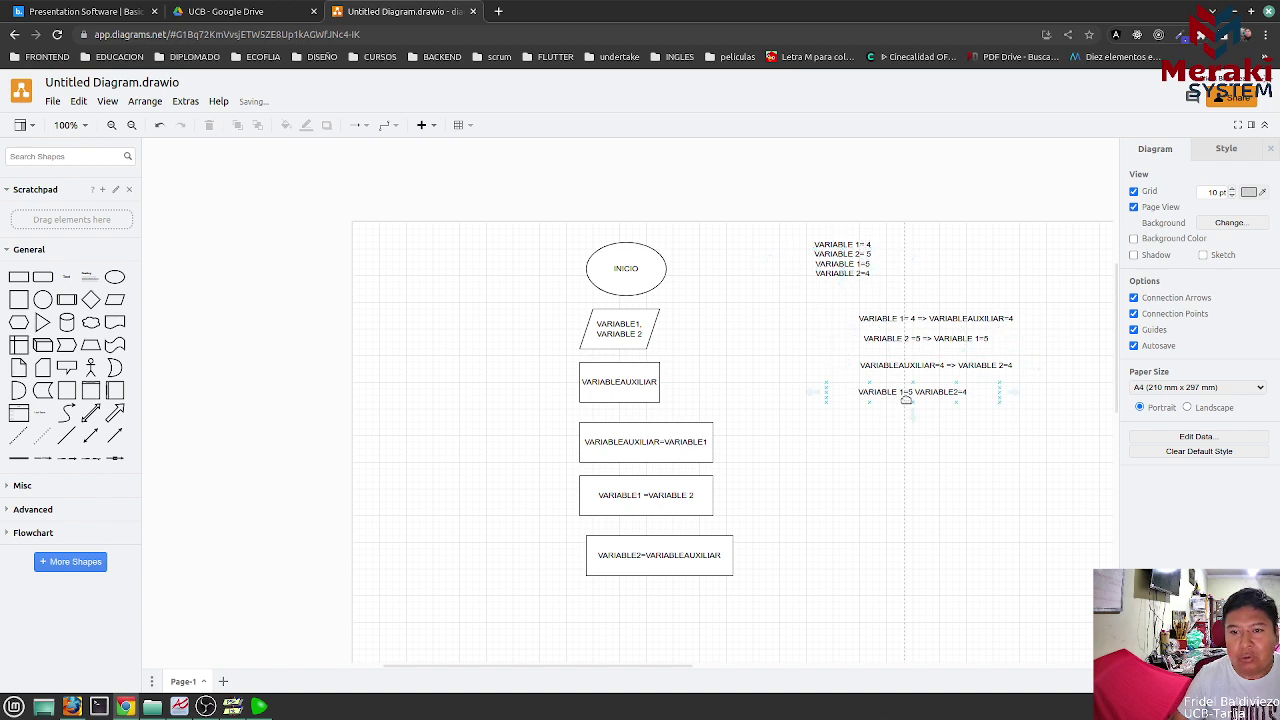
scroll(648, 486, down, 5)
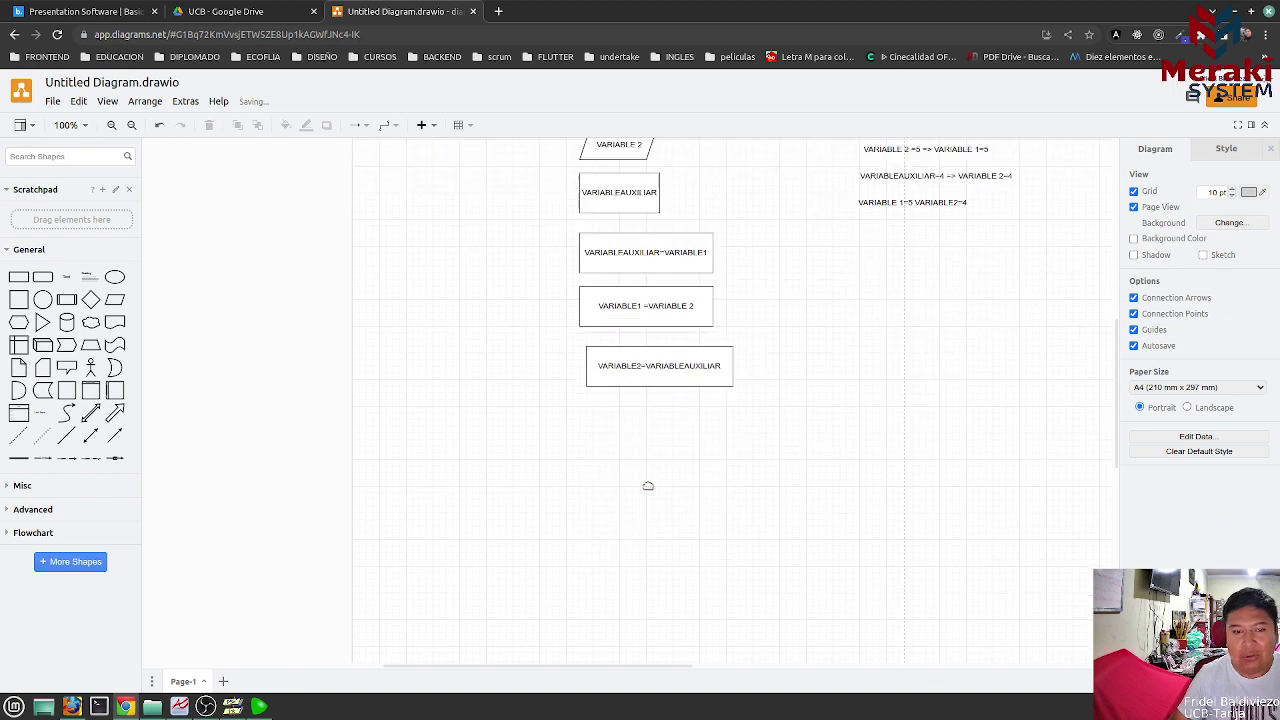
scroll(643, 466, up, 2)
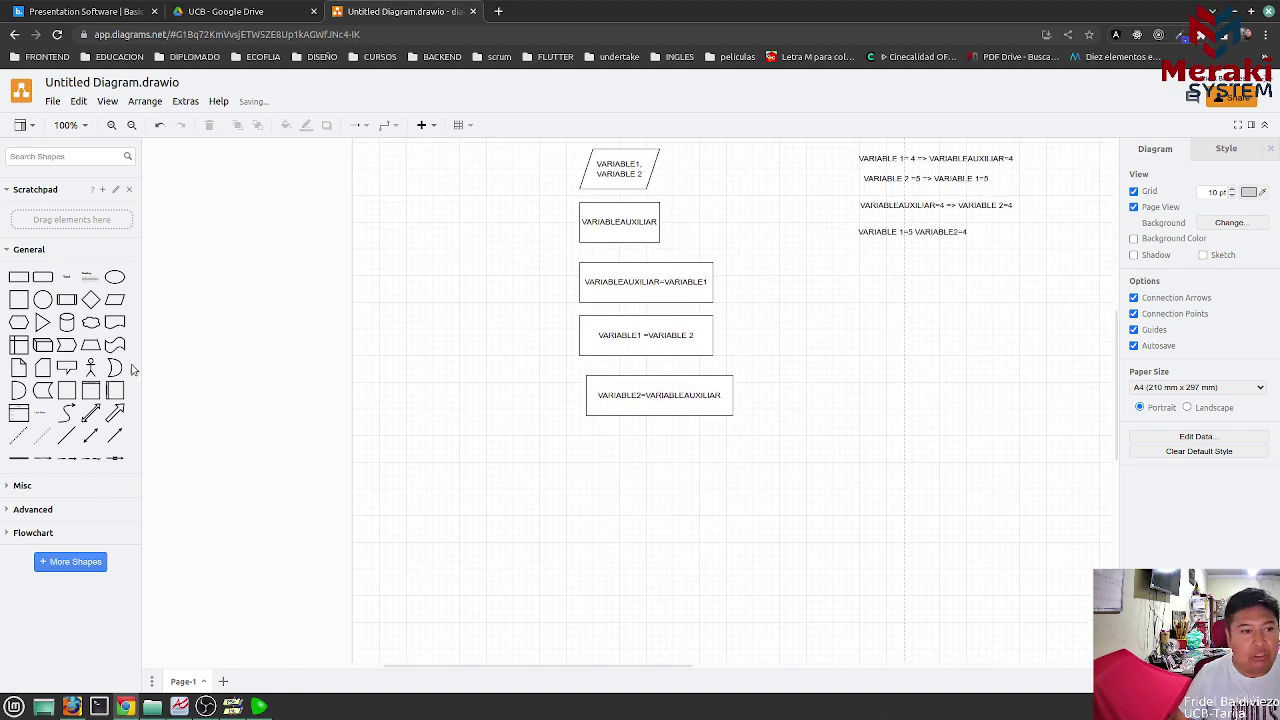